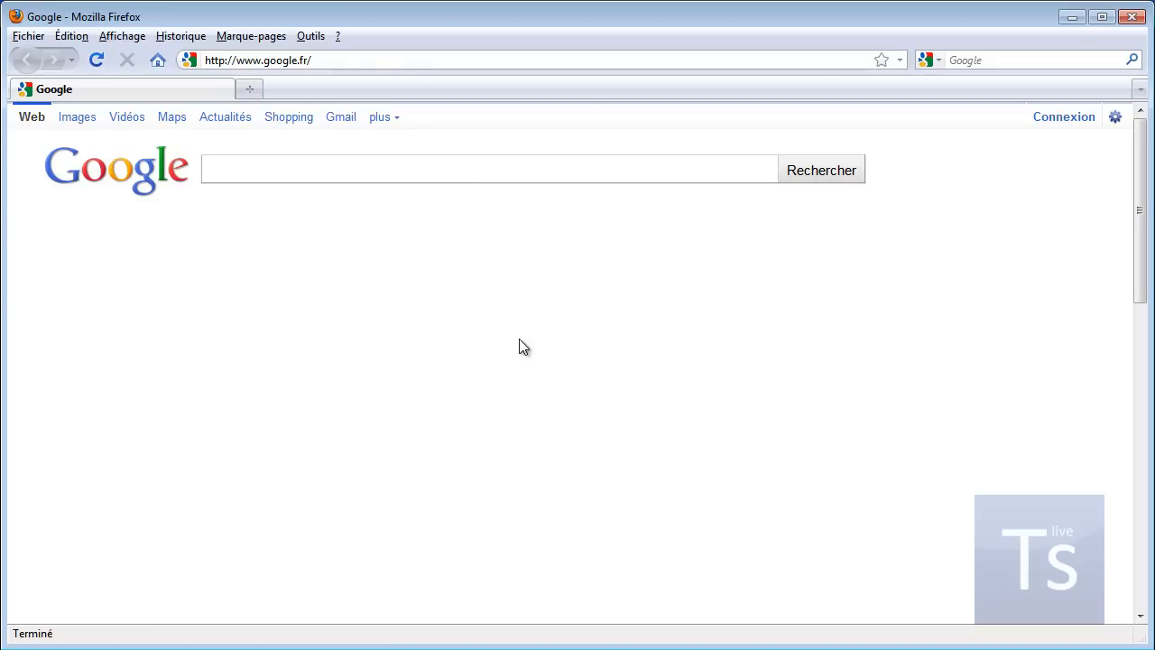
Step: Search Google for 'prestashop' and open the official PrestaShop site from the results
{"action": "type", "text": "prestashop"}
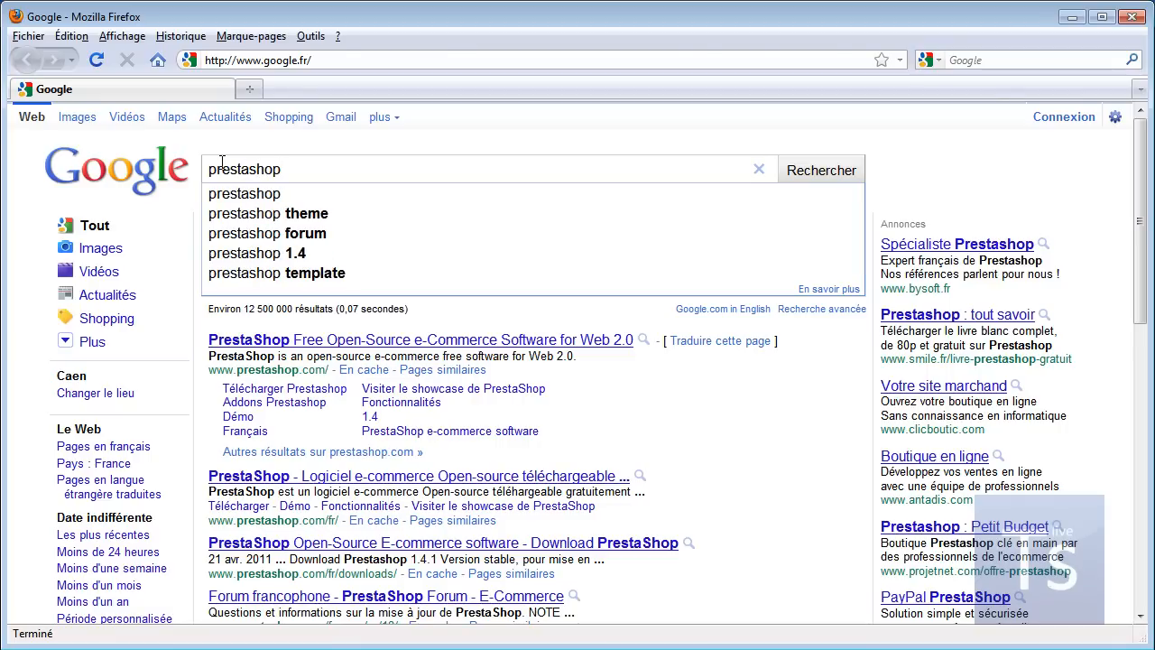
{"action": "key", "text": "Return"}
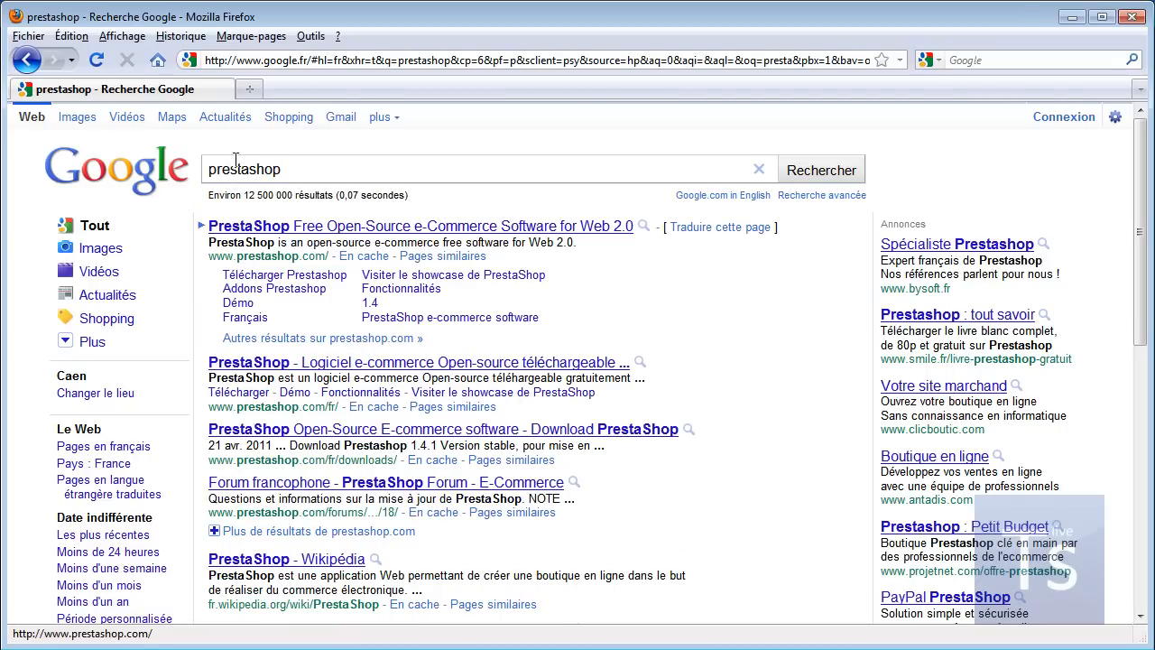
{"action": "left_click", "coordinate": [275, 228]}
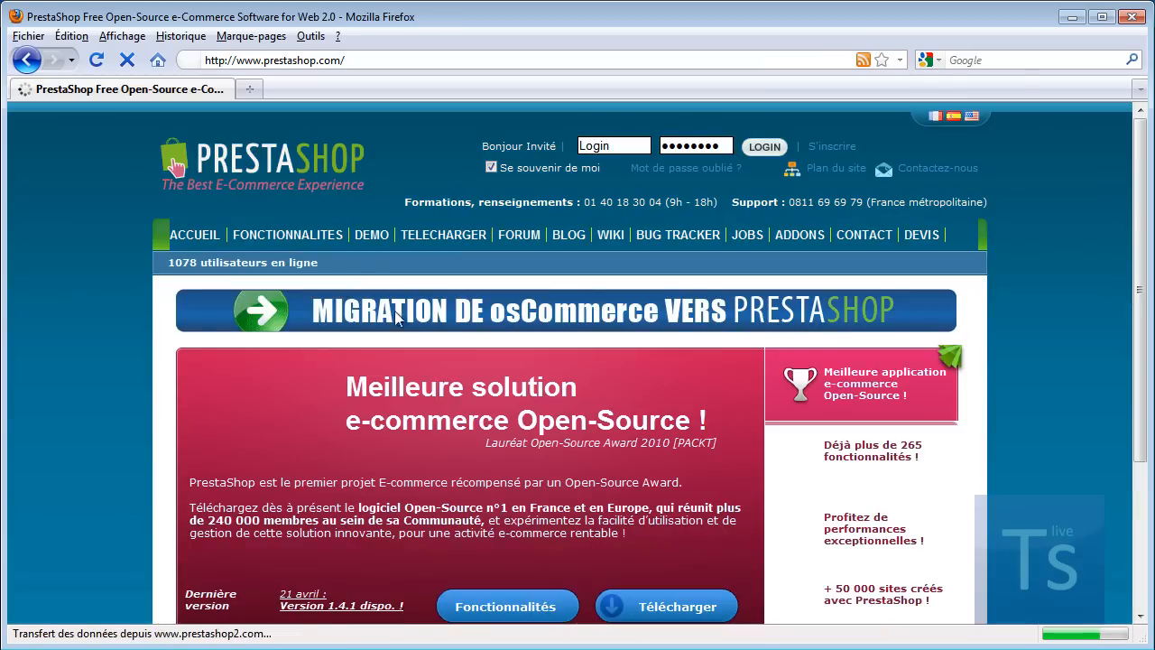
Step: Scroll down the prestashop.com homepage, then close Firefox to reveal the desktop
{"action": "scroll", "coordinate": [668, 424], "scroll_direction": "down", "scroll_amount": 4}
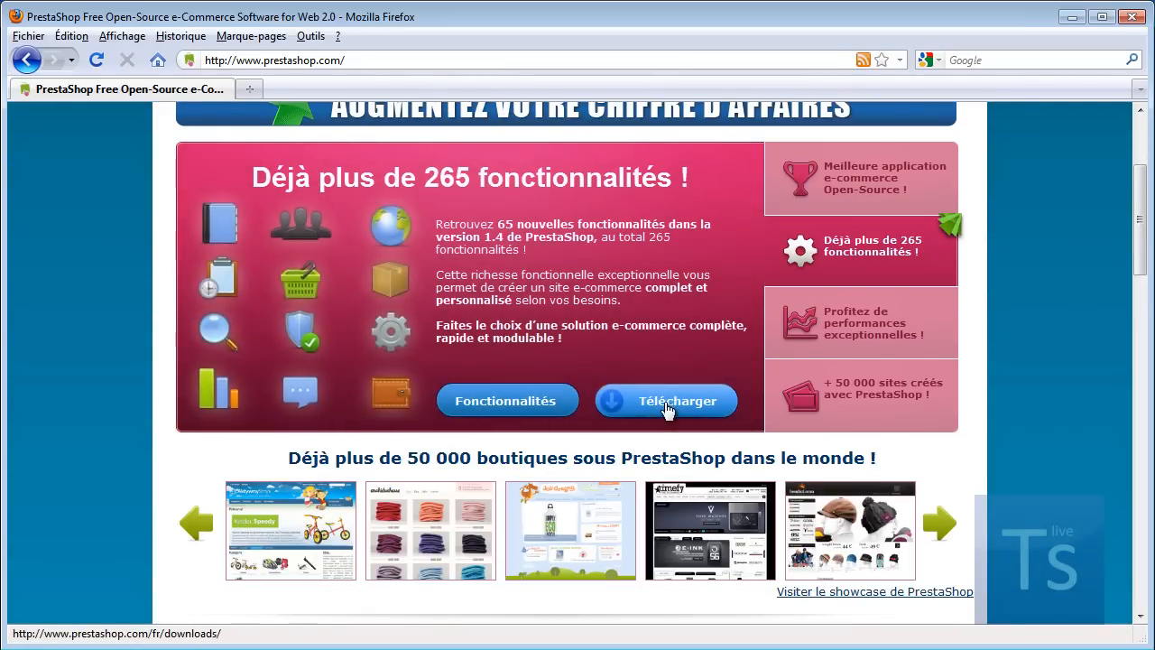
{"action": "left_click", "coordinate": [1132, 16]}
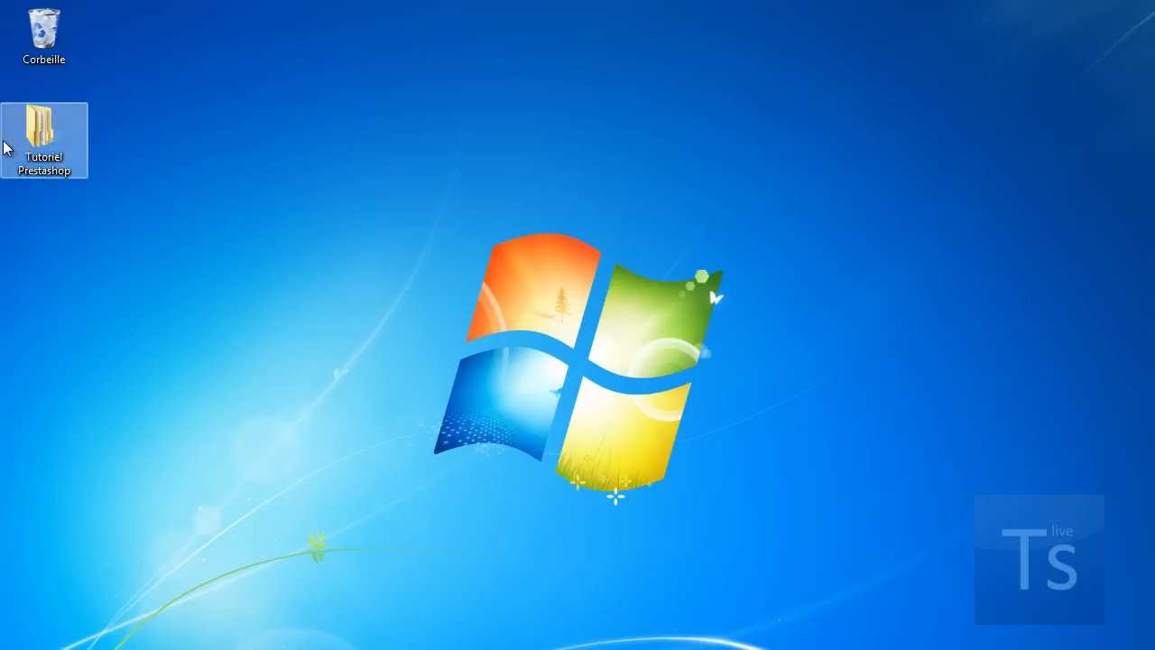
Step: Open the Chapitre 1 installation folder inside Tutoriel Prestashop
{"action": "double_click", "coordinate": [39, 130]}
{"action": "left_click_drag", "start_coordinate": [929, 51], "coordinate": [352, 37]}
{"action": "double_click", "coordinate": [325, 137]}
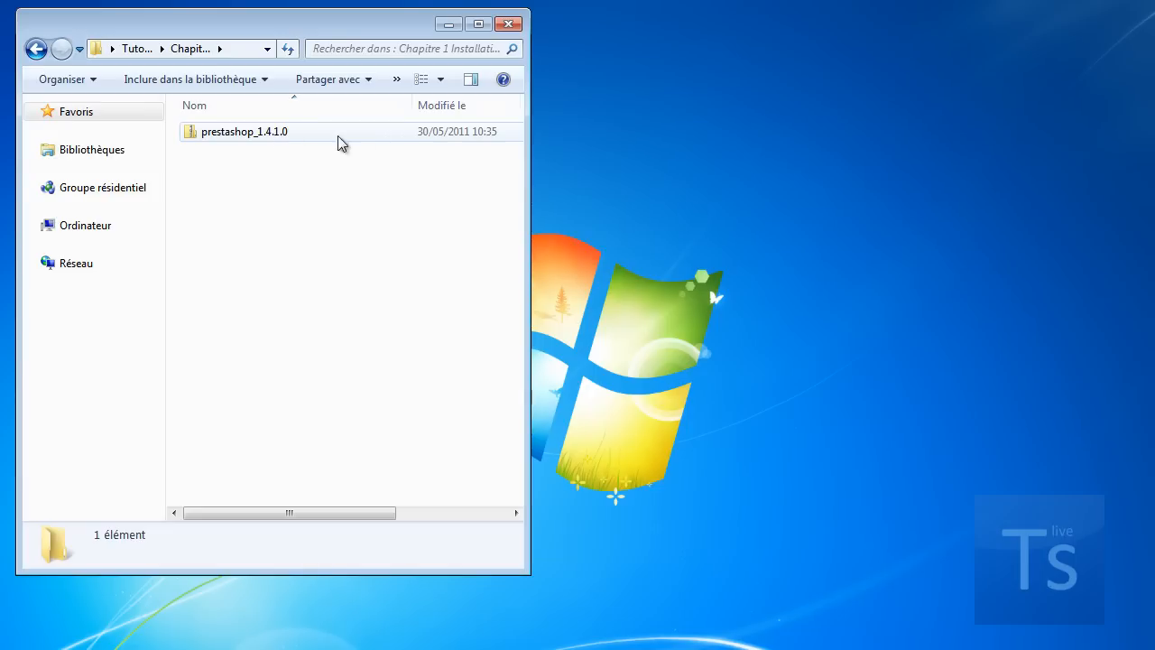
Step: Extract prestashop_1.4.1.0.zip into the same folder with 7-Zip Extract Here
{"action": "left_click", "coordinate": [215, 137]}
{"action": "right_click", "coordinate": [214, 136]}
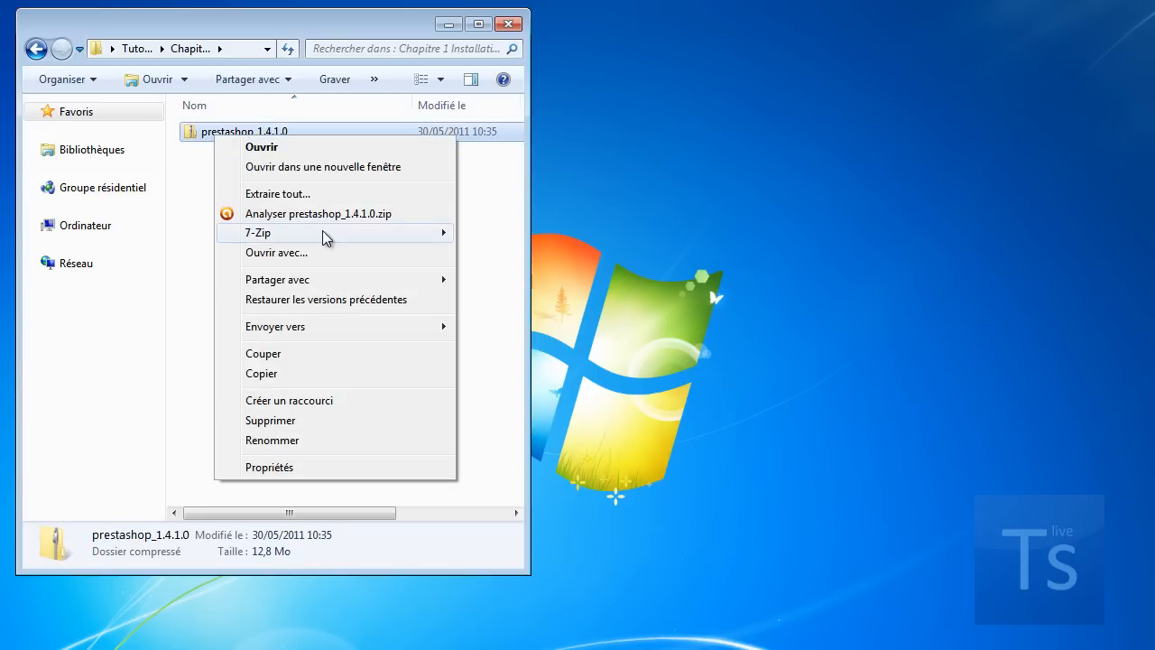
{"action": "mouse_move", "coordinate": [360, 232]}
{"action": "left_click", "coordinate": [550, 271]}
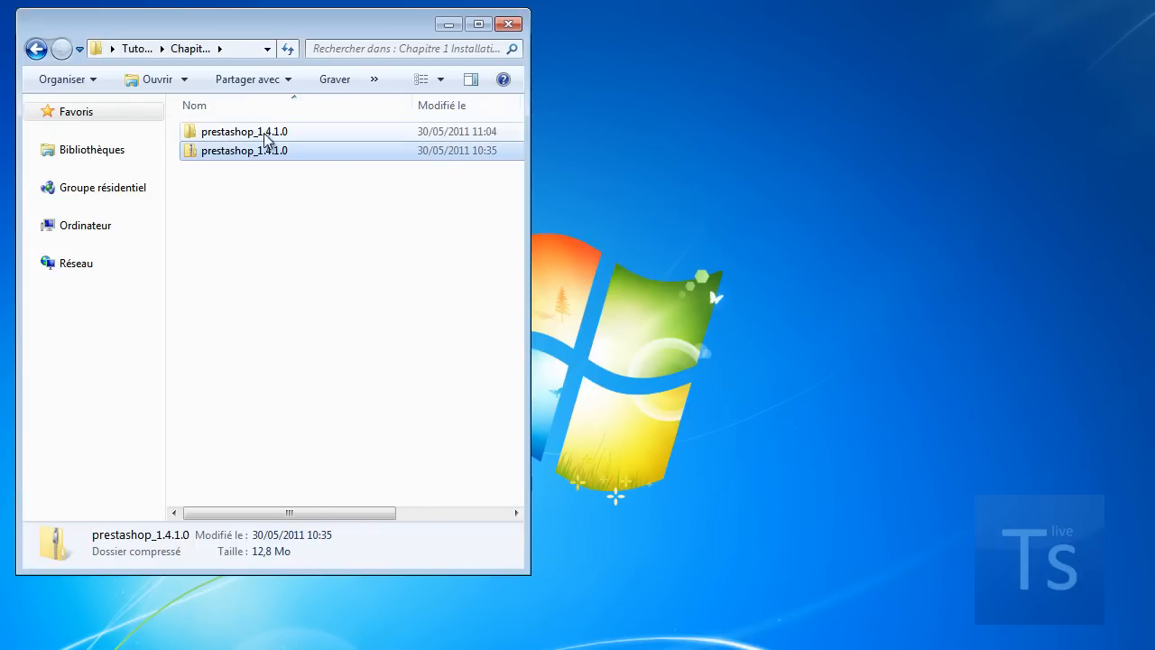
Step: Browse prestashop_1.4.1.0 and its prestashop subfolder, reopen prestashop_1.4.1.0, then switch to XAMPP
{"action": "double_click", "coordinate": [228, 133]}
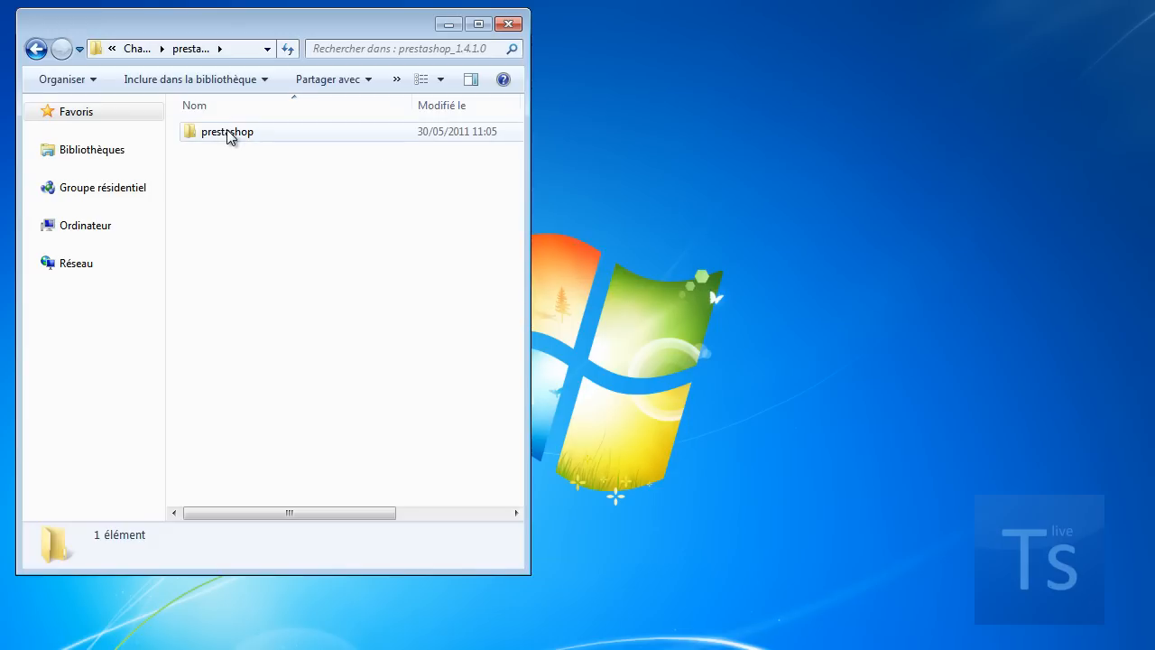
{"action": "double_click", "coordinate": [228, 133]}
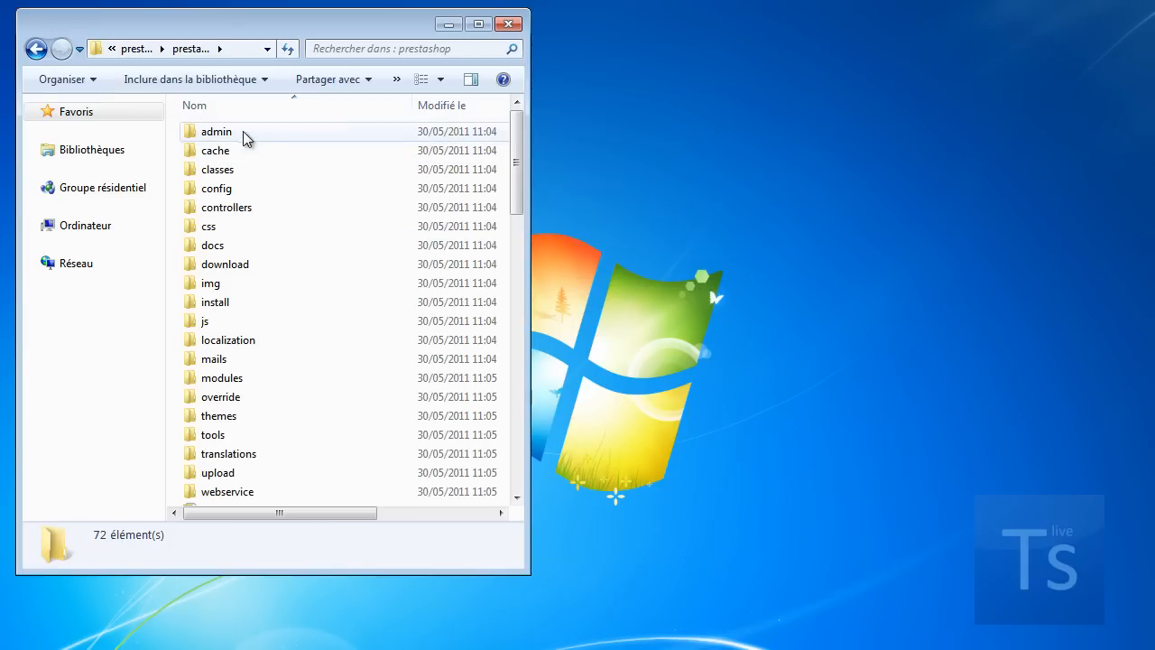
{"action": "mouse_move", "coordinate": [514, 154]}
{"action": "left_mouse_down"}
{"action": "mouse_move", "coordinate": [507, 305]}
{"action": "mouse_move", "coordinate": [531, 458]}
{"action": "mouse_move", "coordinate": [531, 151]}
{"action": "left_mouse_up"}
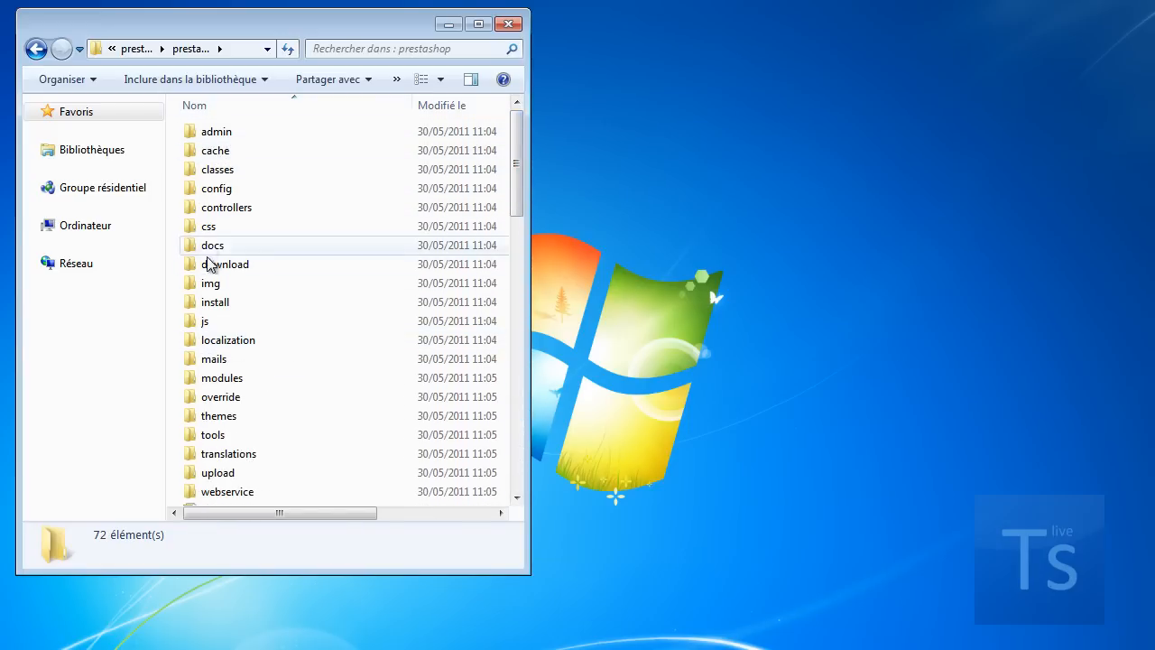
{"action": "left_click", "coordinate": [34, 50]}
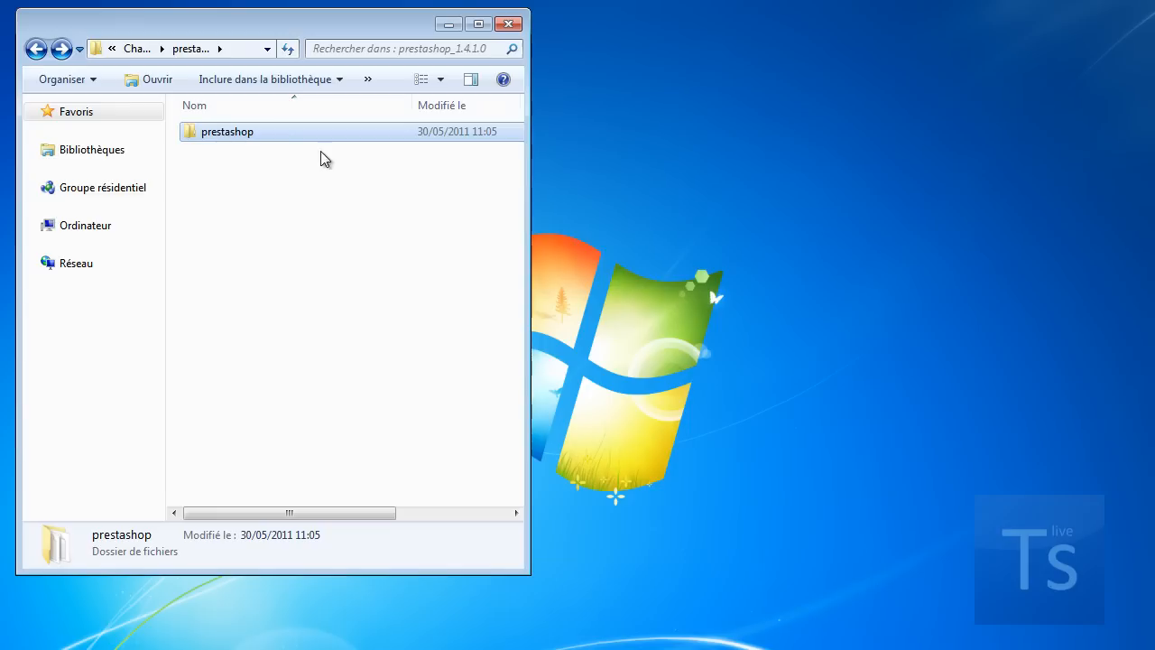
{"action": "key", "text": "BackSpace"}
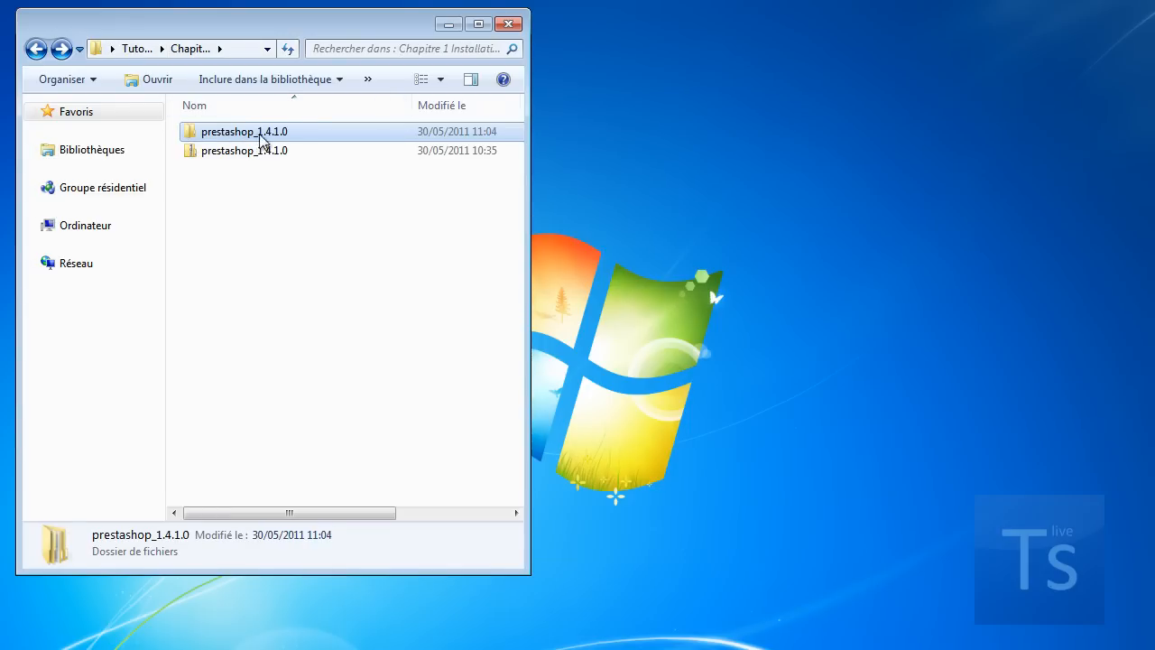
{"action": "double_click", "coordinate": [246, 134]}
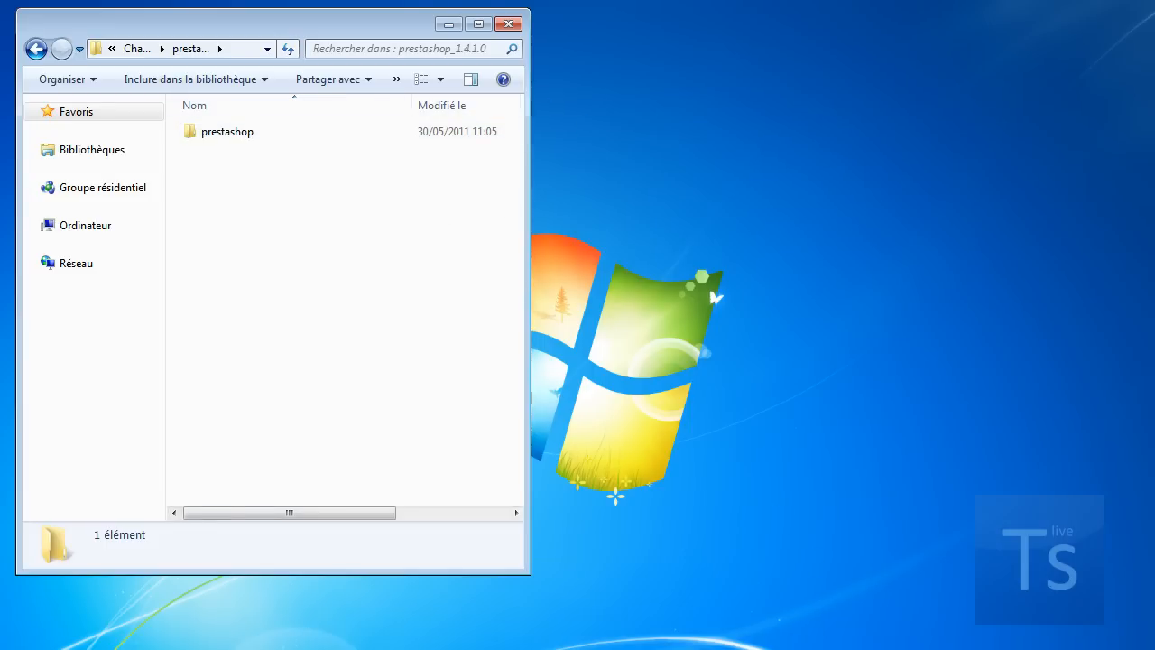
{"action": "key", "text": "alt+Tab"}
Step: Move the extracted prestashop folder into C:\xampp\htdocs, then close the htdocs window
{"action": "left_click_drag", "start_coordinate": [951, 313], "coordinate": [924, 262]}
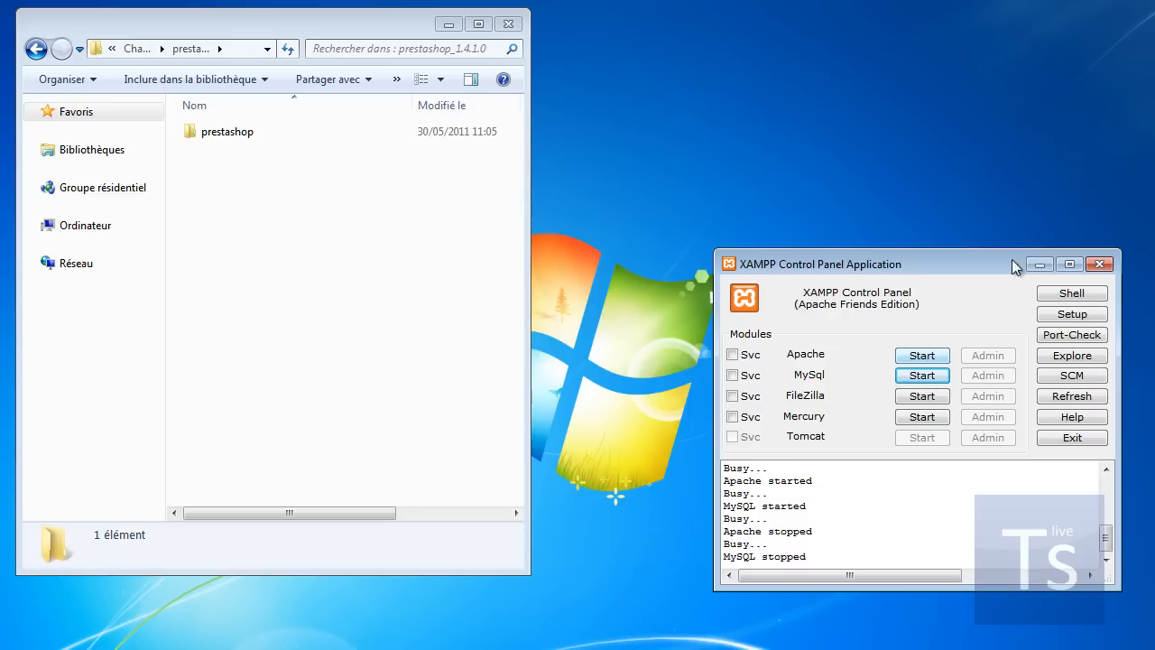
{"action": "left_click", "coordinate": [1072, 360]}
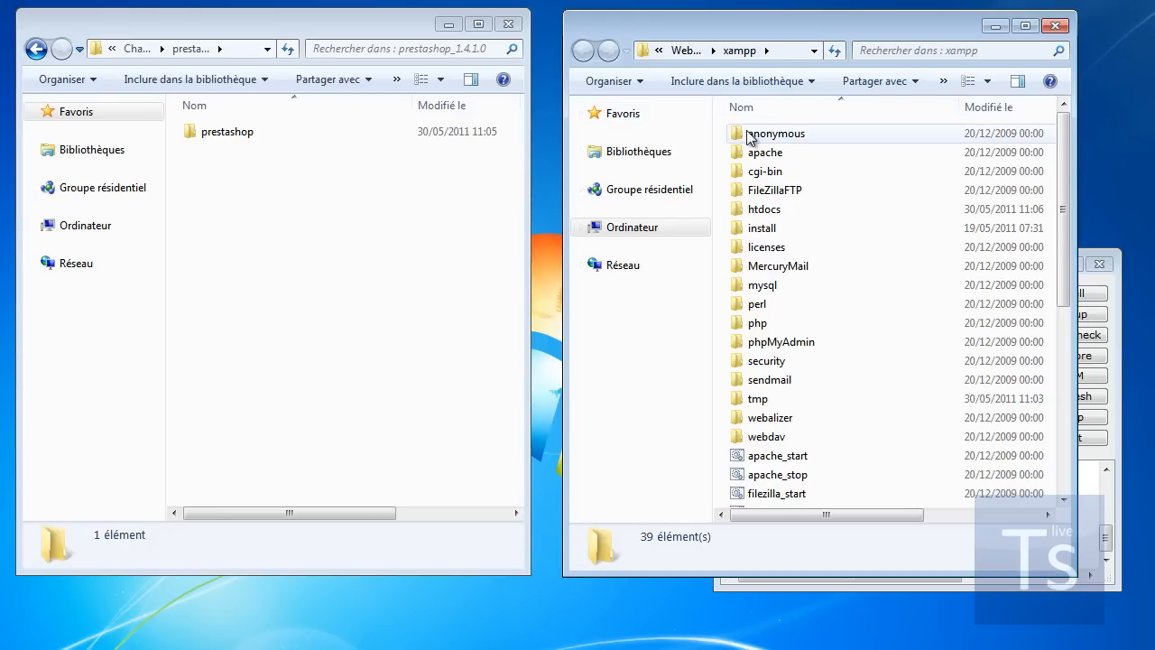
{"action": "double_click", "coordinate": [764, 212]}
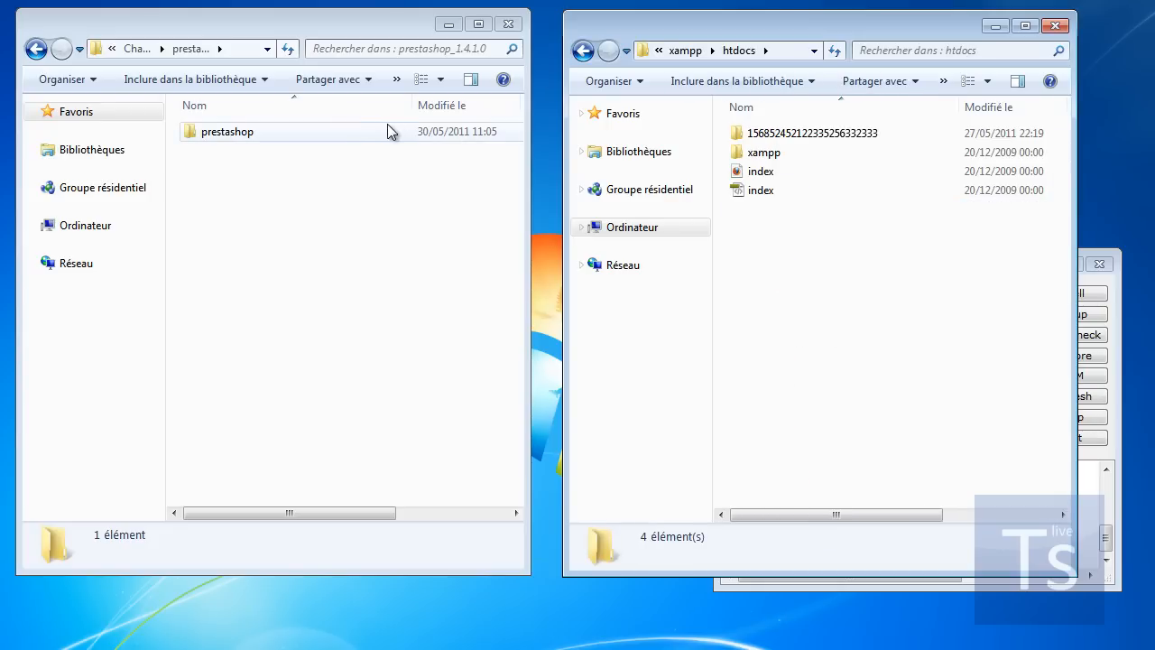
{"action": "left_click", "coordinate": [218, 138]}
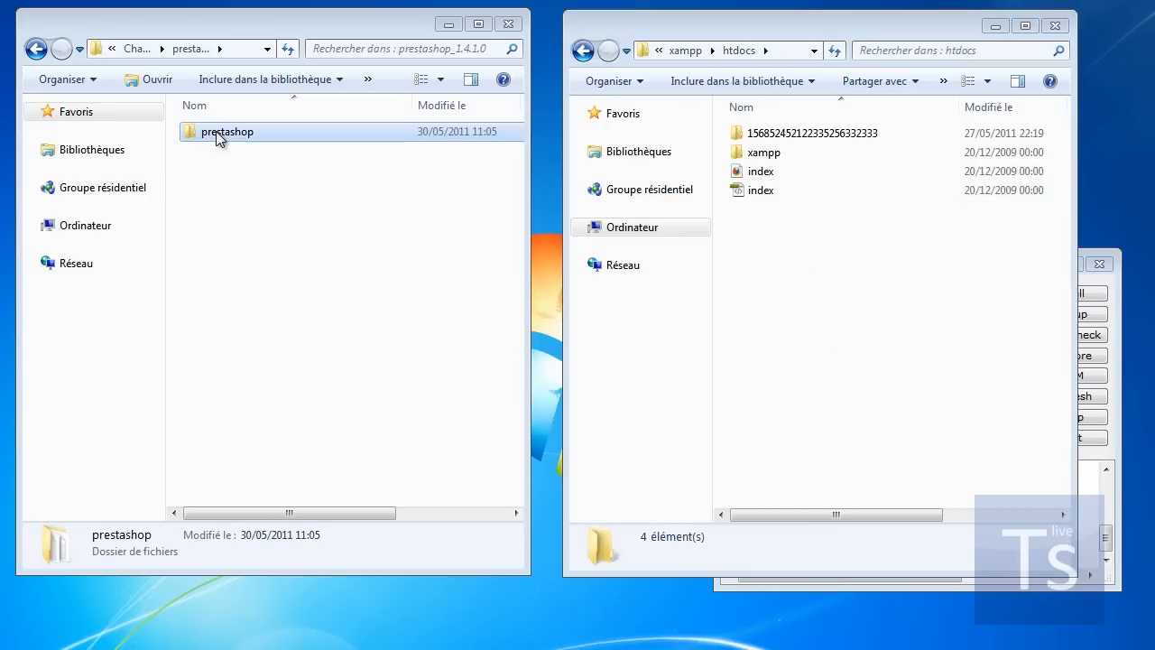
{"action": "left_click_drag", "start_coordinate": [215, 134], "coordinate": [884, 306]}
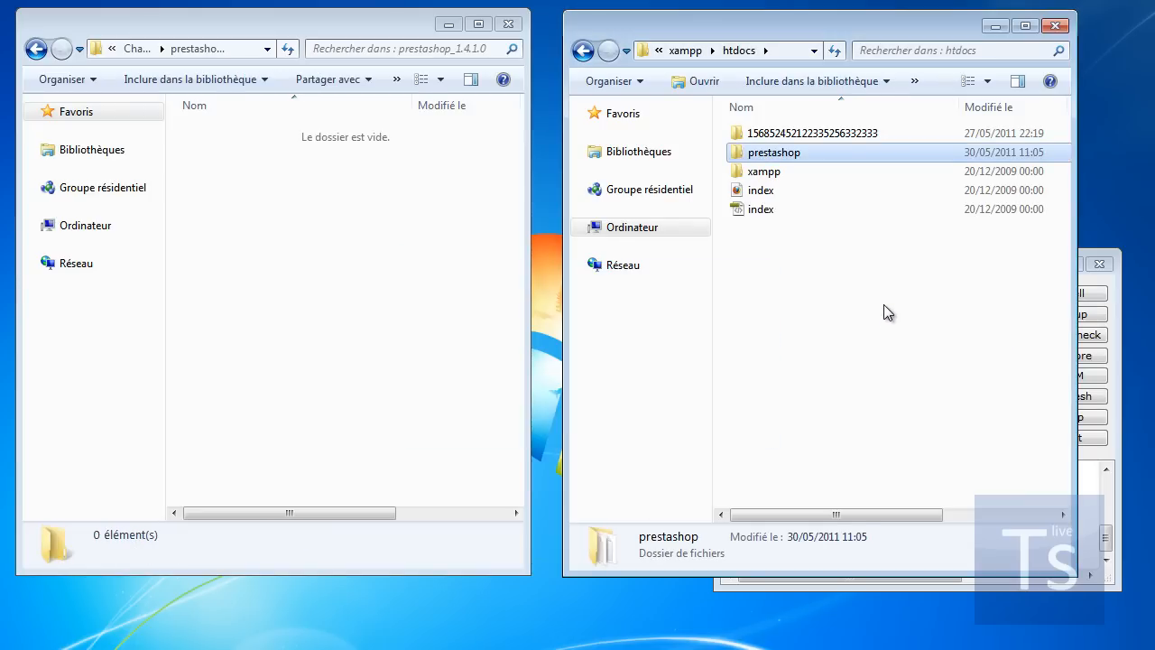
{"action": "left_click", "coordinate": [1057, 25]}
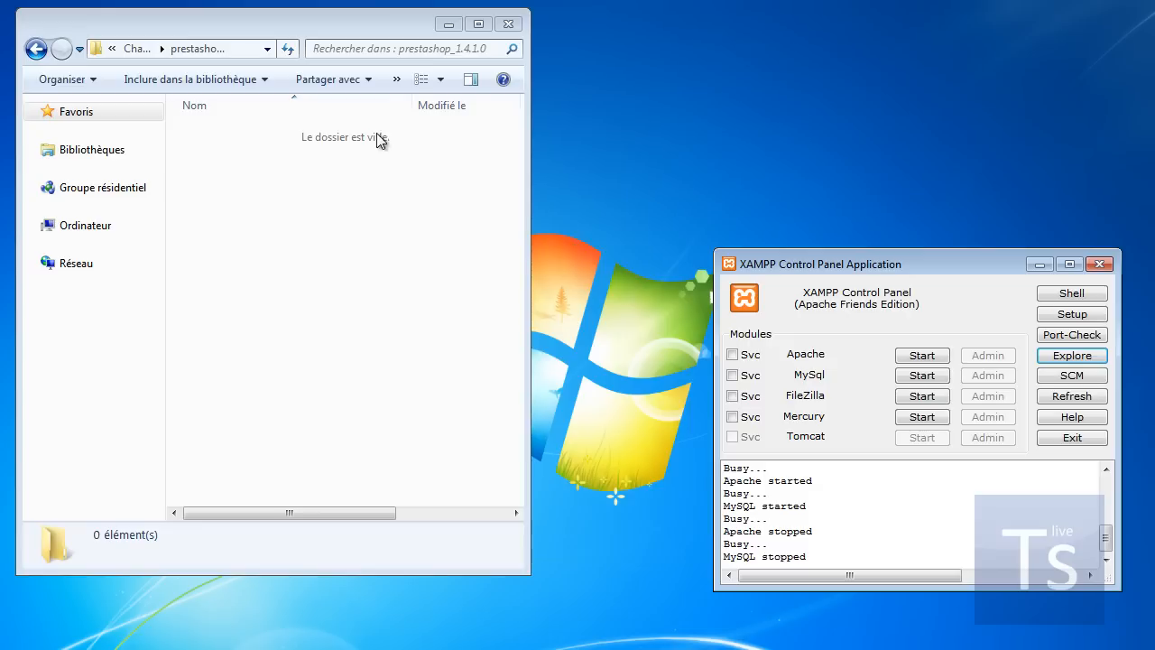
Step: Close the empty folder window, start Apache and MySql, and minimize XAMPP Control Panel
{"action": "left_click", "coordinate": [508, 24]}
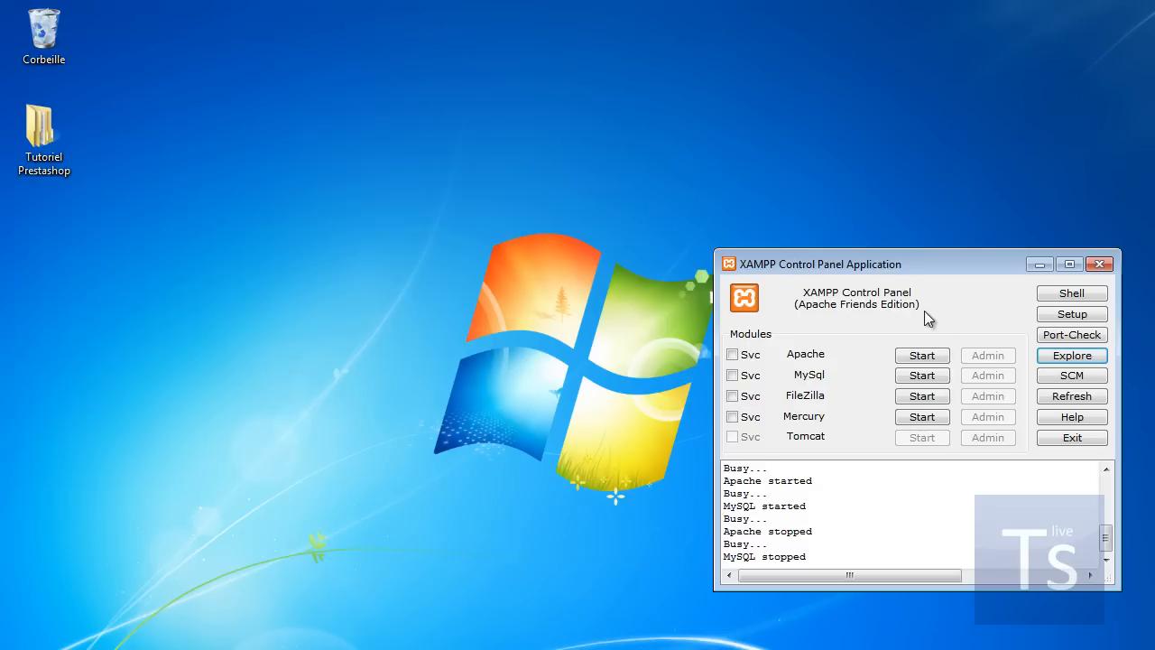
{"action": "left_click", "coordinate": [926, 358]}
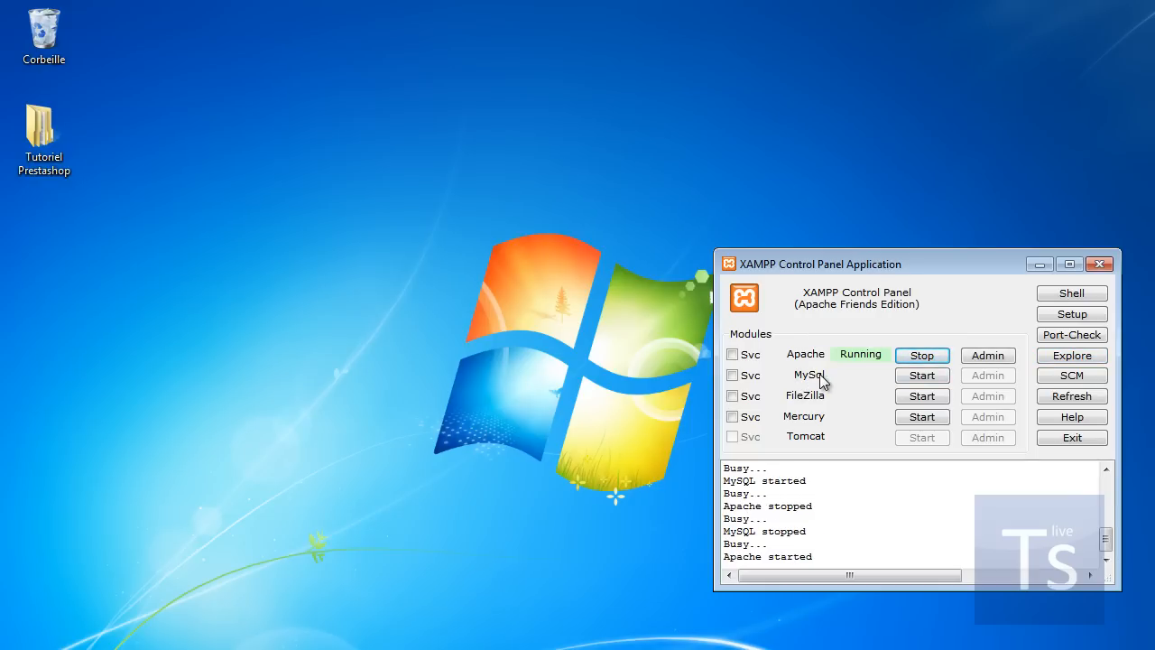
{"action": "left_click", "coordinate": [925, 379]}
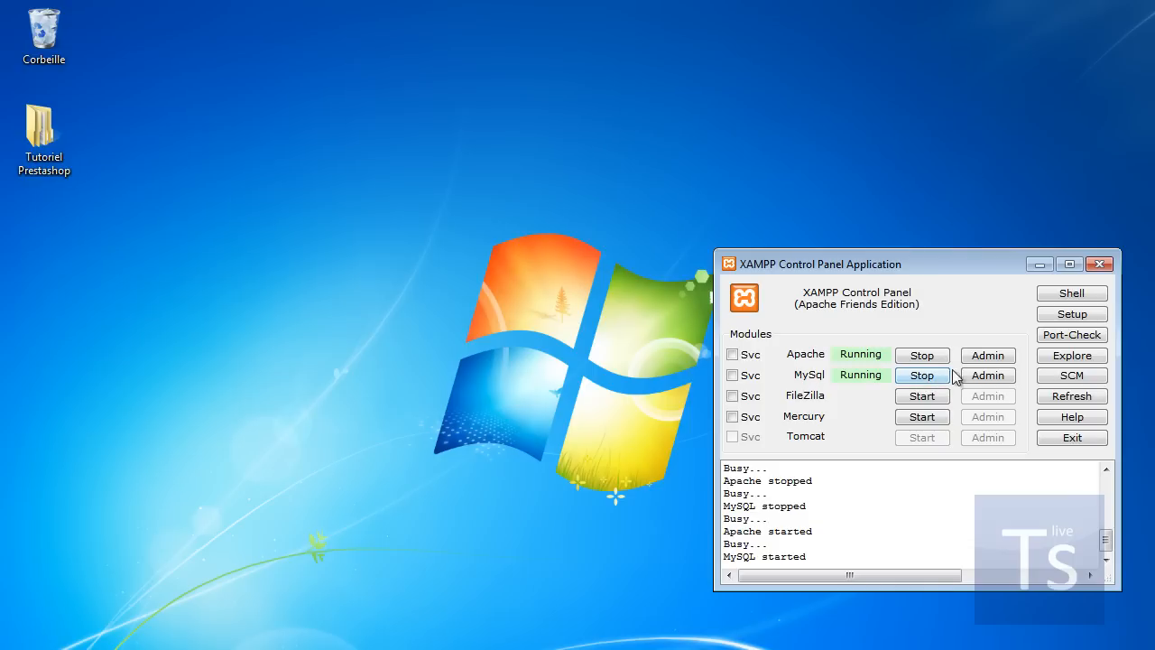
{"action": "left_click", "coordinate": [1039, 265]}
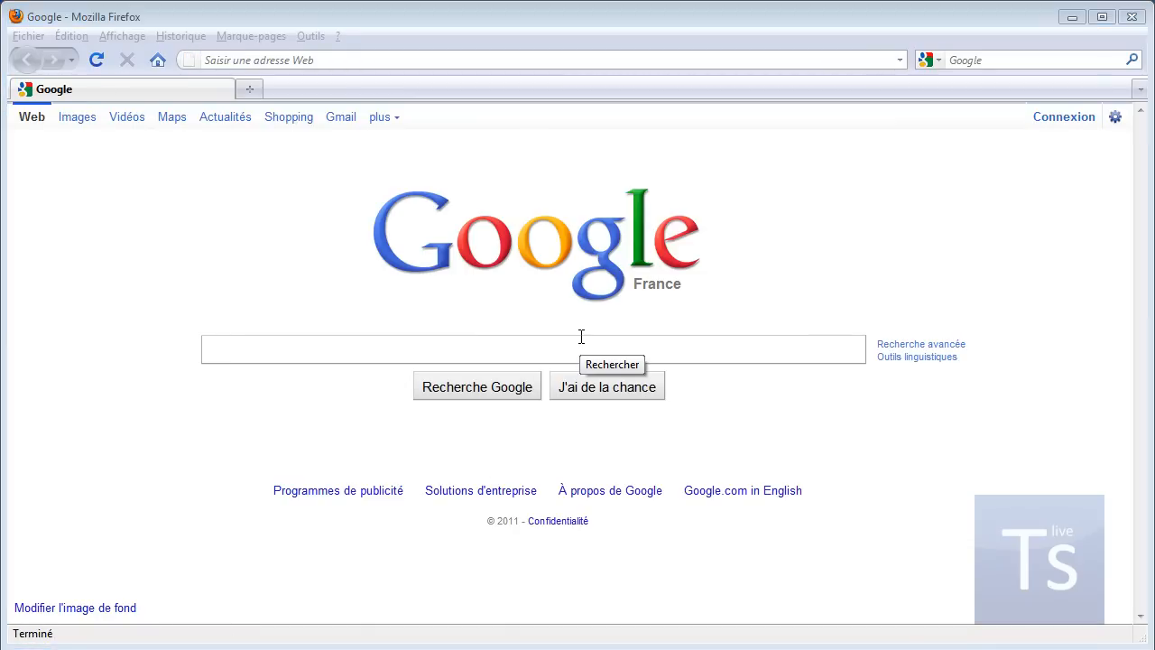
Step: Load localhost/prestashop in Firefox to reach the PrestaShop 1.4.1.0 installer
{"action": "left_click", "coordinate": [216, 60]}
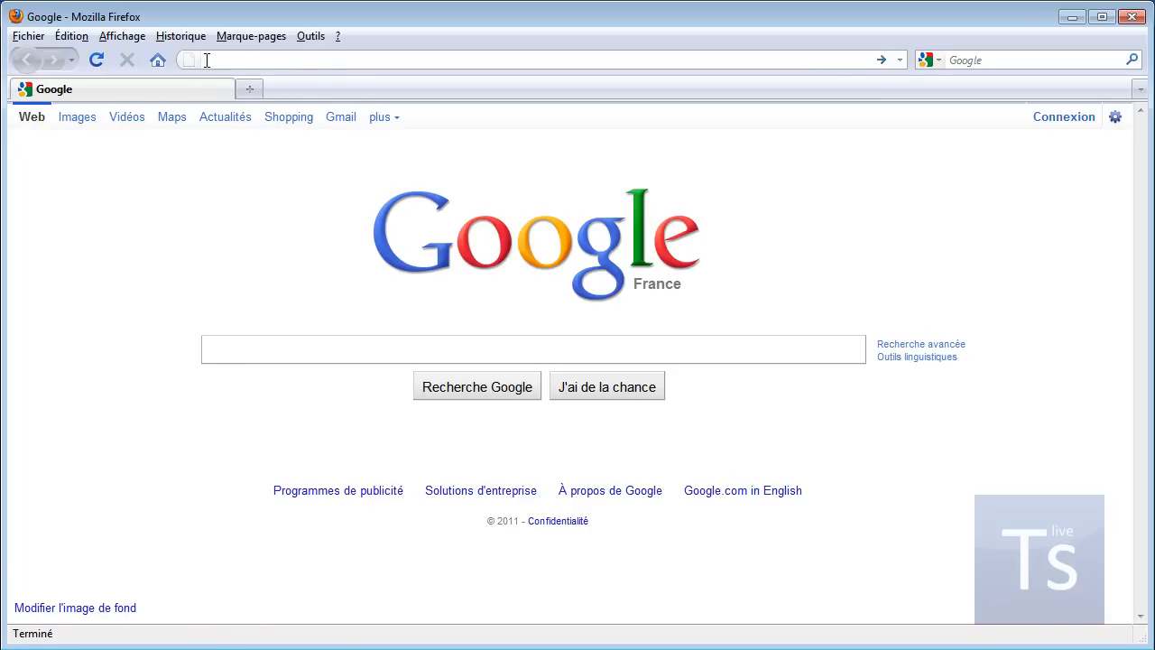
{"action": "type", "text": "localhost/"}
{"action": "type", "text": "prestash"}
{"action": "type", "text": "p"}
{"action": "key", "text": "Return"}
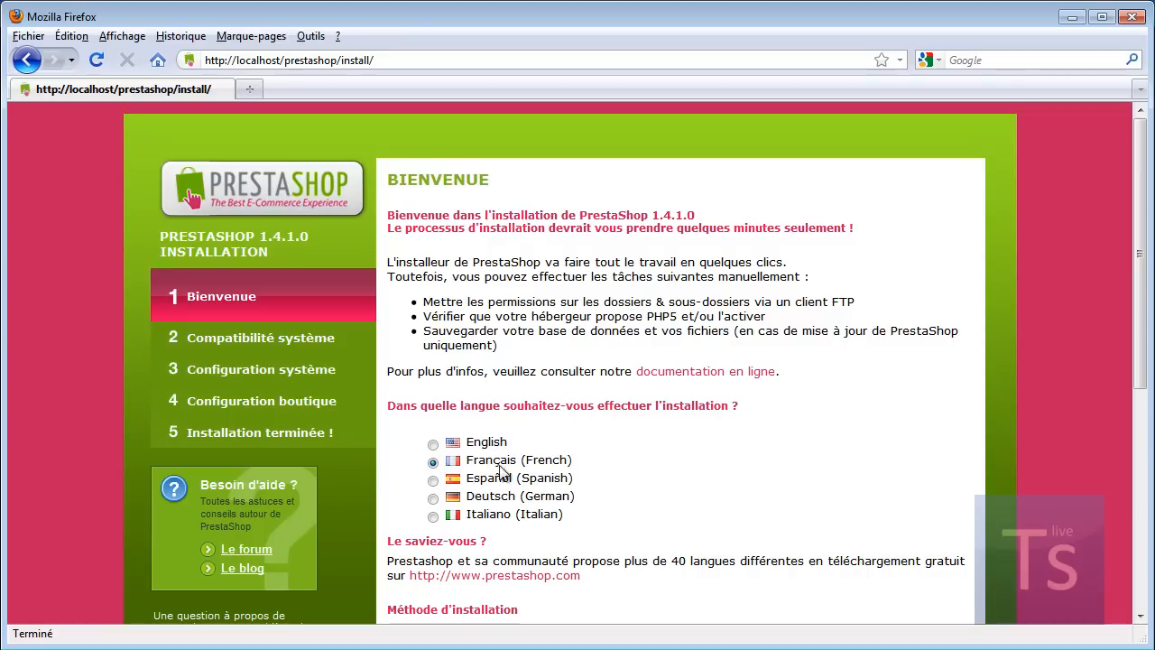
Step: Accept 'J'approuve les termes et conditions' and continue past the compatibility check
{"action": "scroll", "coordinate": [555, 461], "scroll_direction": "down", "scroll_amount": 6}
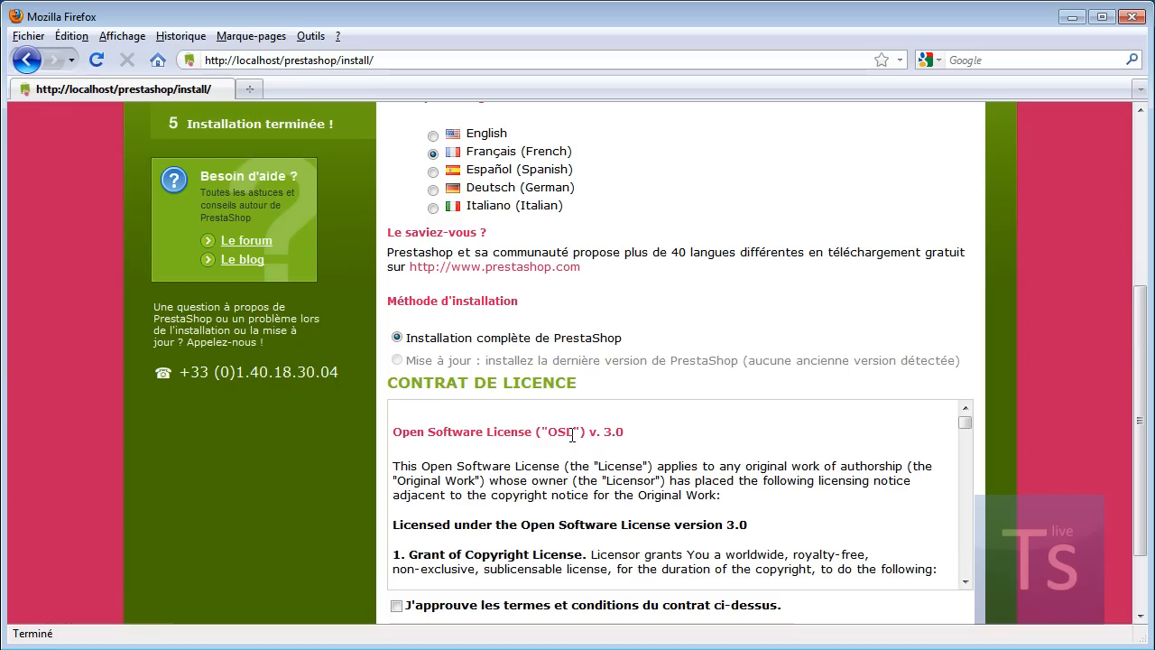
{"action": "scroll", "coordinate": [609, 341], "scroll_direction": "down", "scroll_amount": 2}
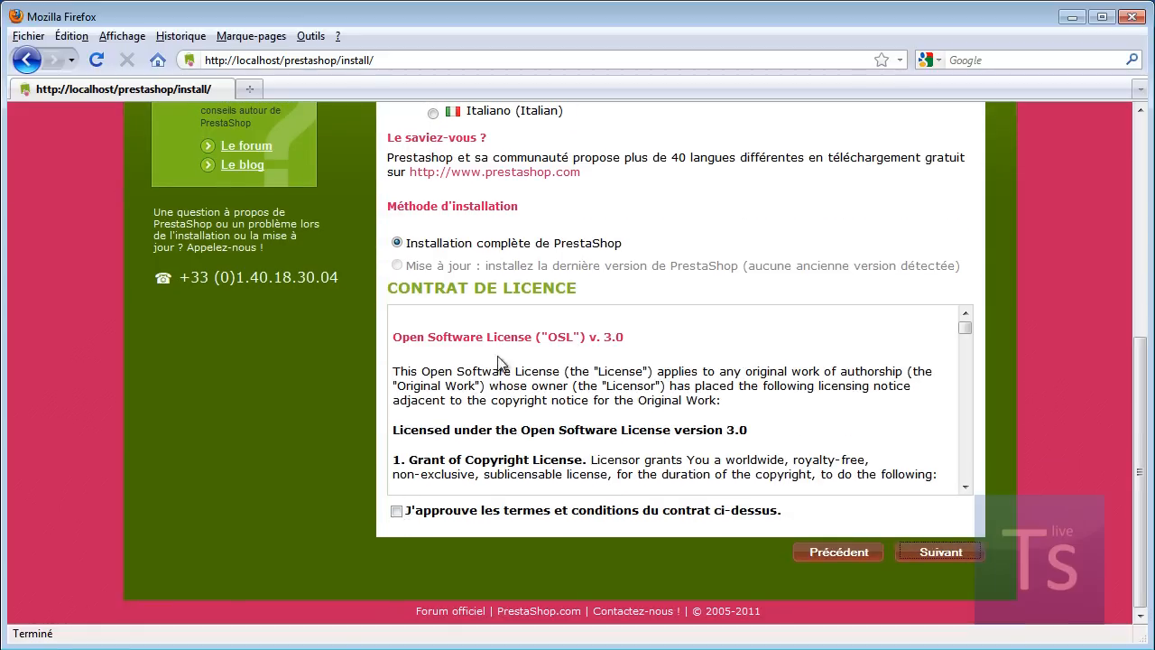
{"action": "left_click", "coordinate": [397, 511]}
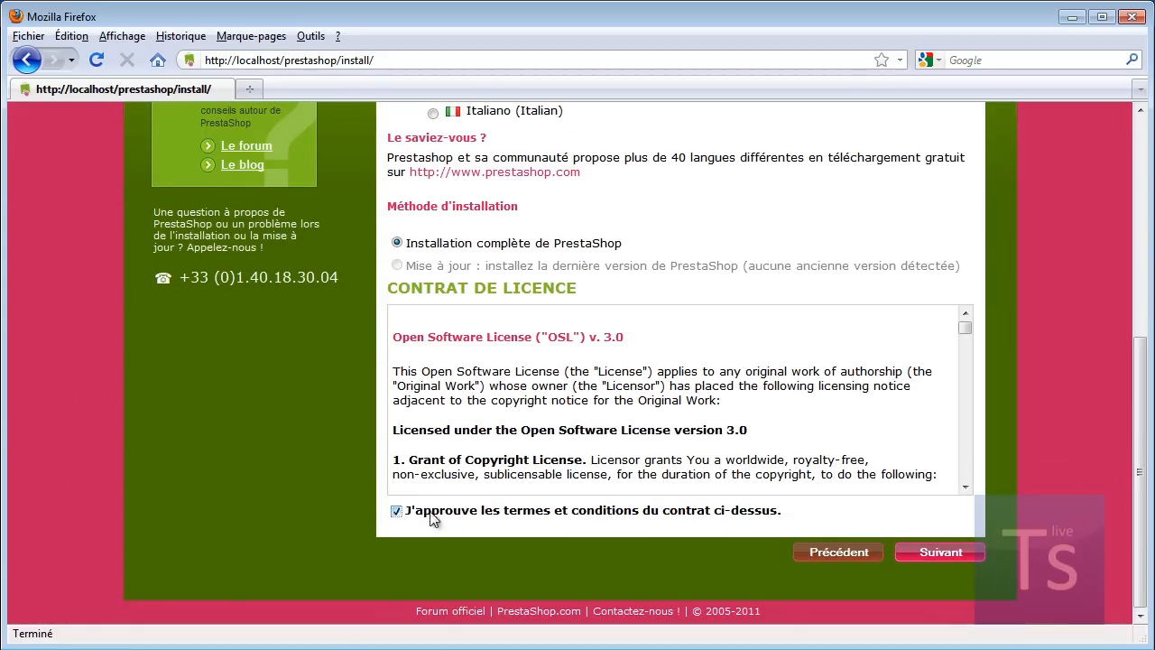
{"action": "left_click", "coordinate": [946, 552]}
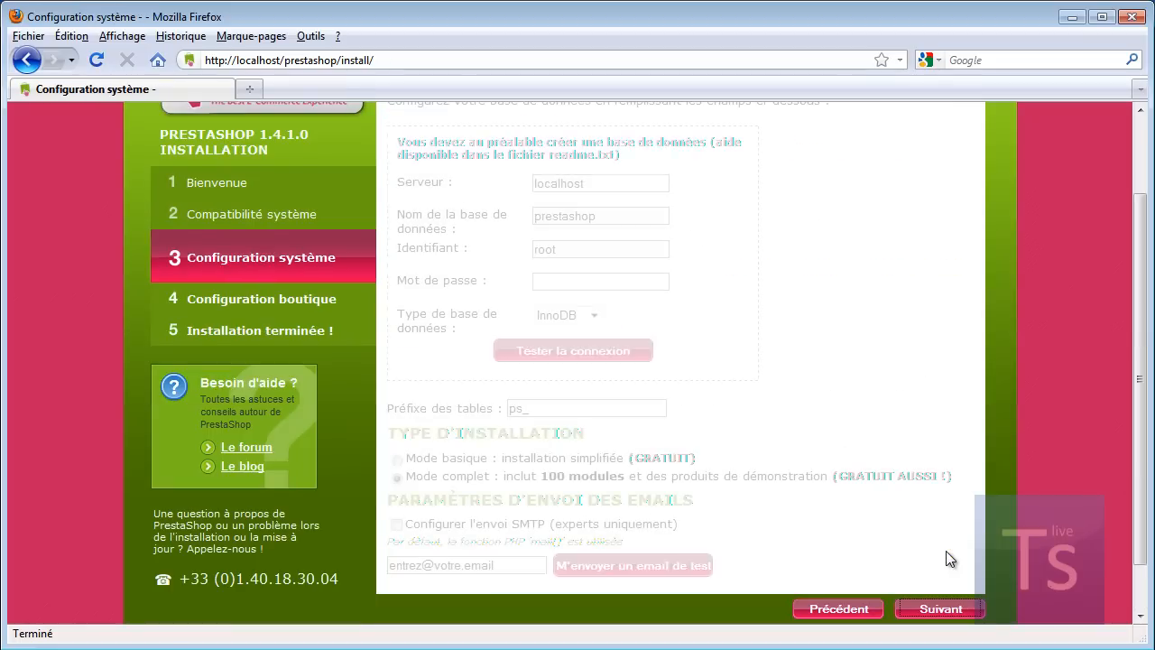
{"action": "scroll", "coordinate": [892, 422], "scroll_direction": "up", "scroll_amount": 2}
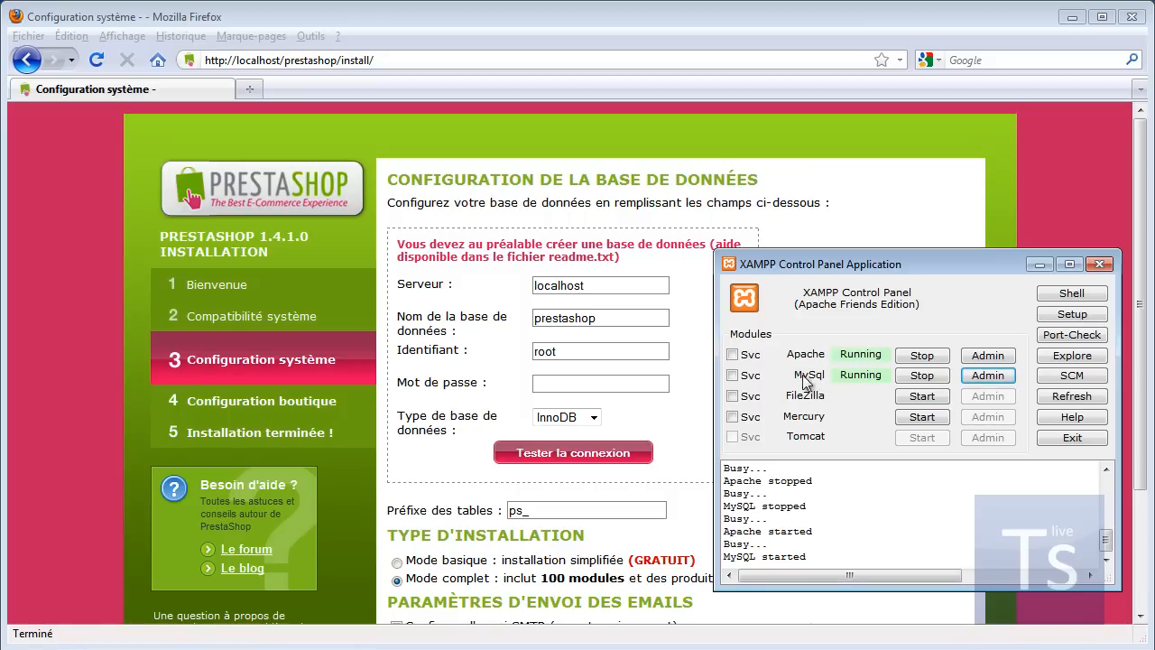
Step: Open phpMyAdmin from XAMPP, create the prestashop database, and view its user privileges
{"action": "left_click", "coordinate": [992, 375]}
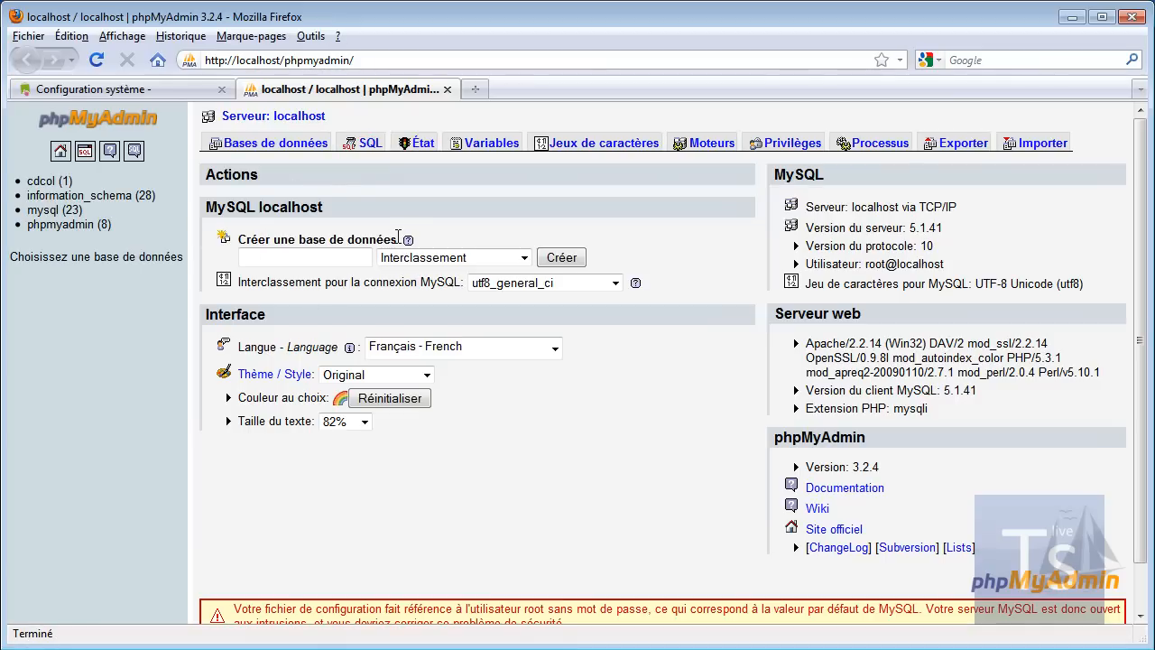
{"action": "left_click", "coordinate": [254, 257]}
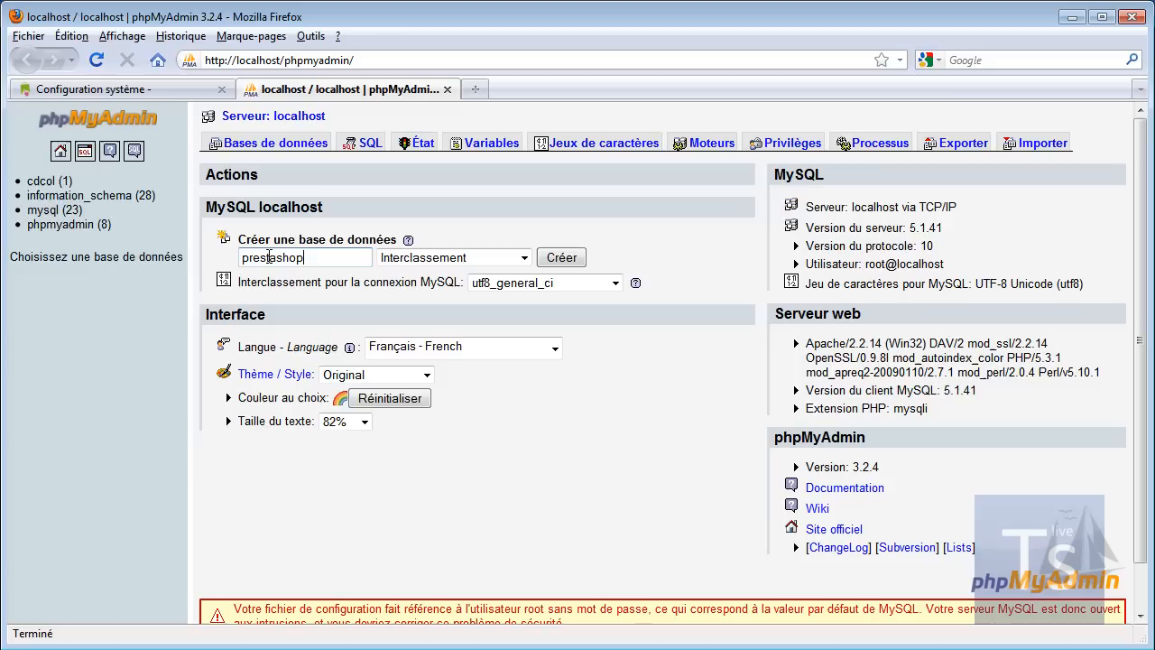
{"action": "left_click", "coordinate": [569, 262]}
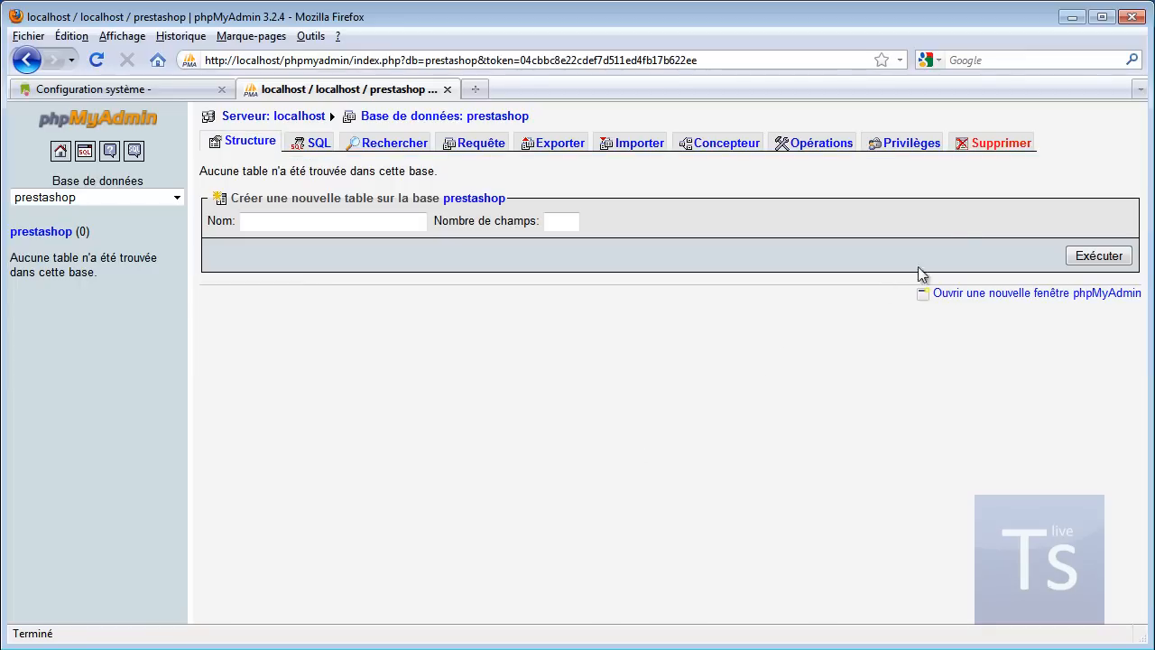
{"action": "left_click", "coordinate": [900, 147]}
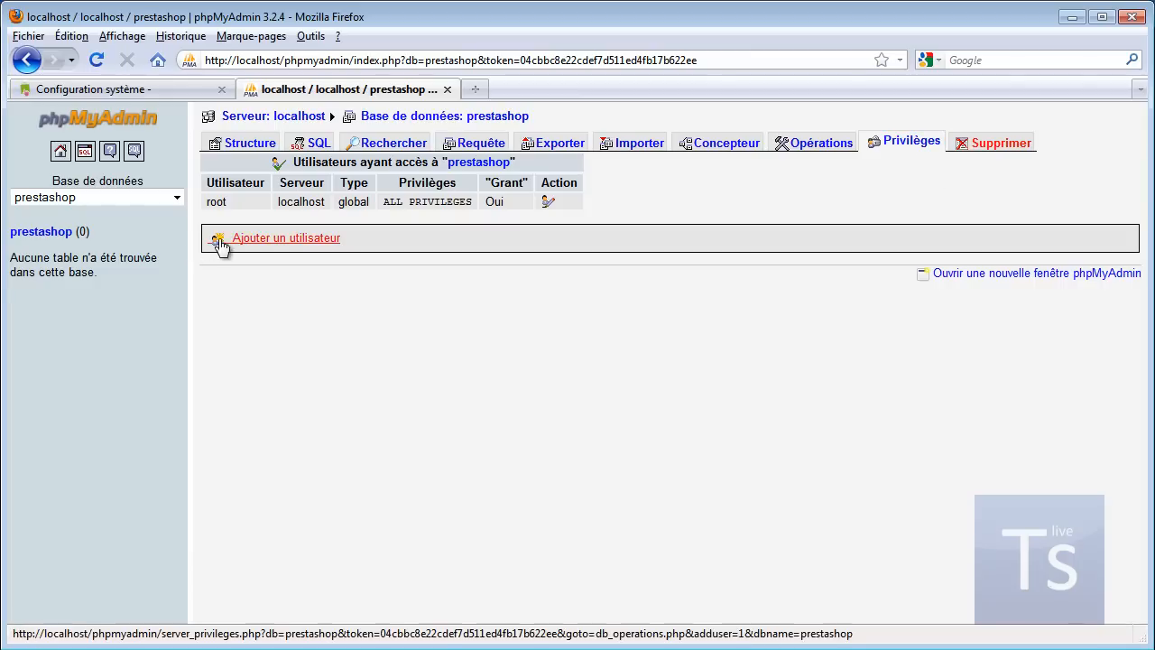
Step: Start adding a new user named admin restricted to the Local host
{"action": "left_click", "coordinate": [278, 239]}
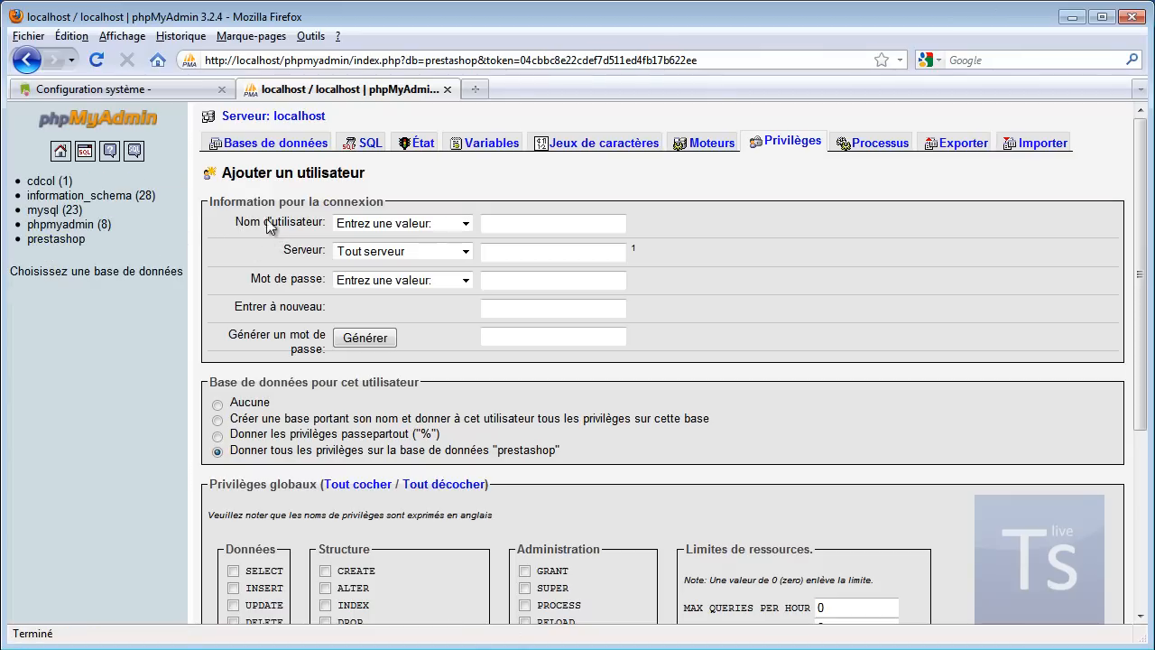
{"action": "left_click", "coordinate": [515, 224]}
{"action": "type", "text": "admin"}
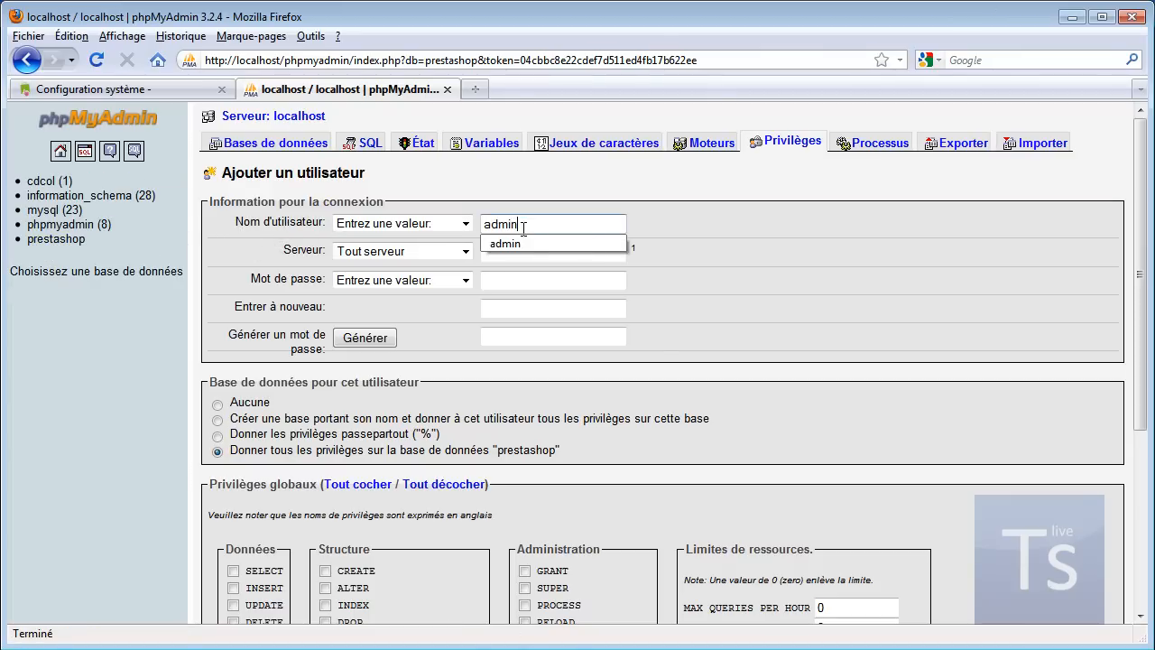
{"action": "left_click", "coordinate": [525, 236]}
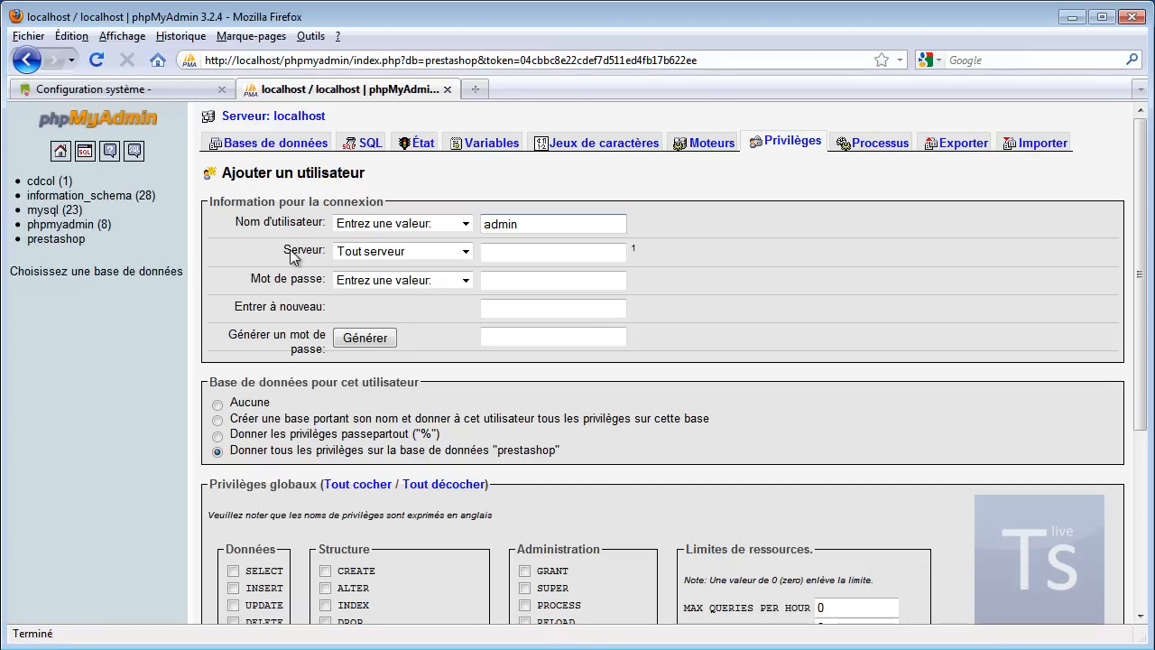
{"action": "left_click", "coordinate": [466, 252]}
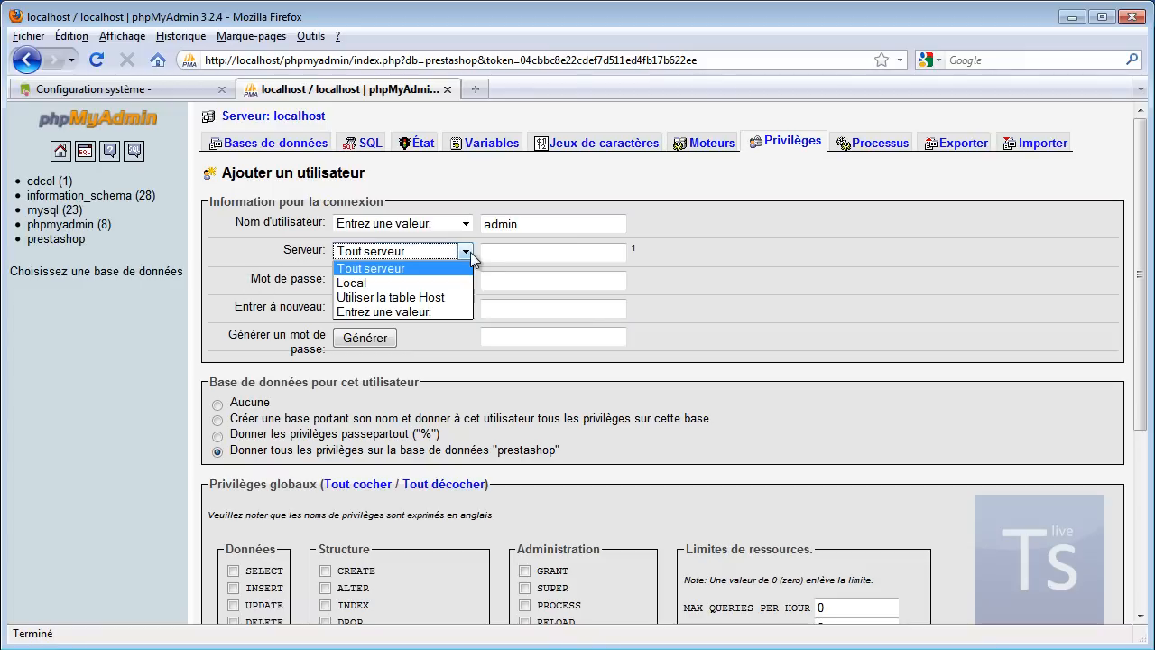
{"action": "left_click", "coordinate": [366, 283]}
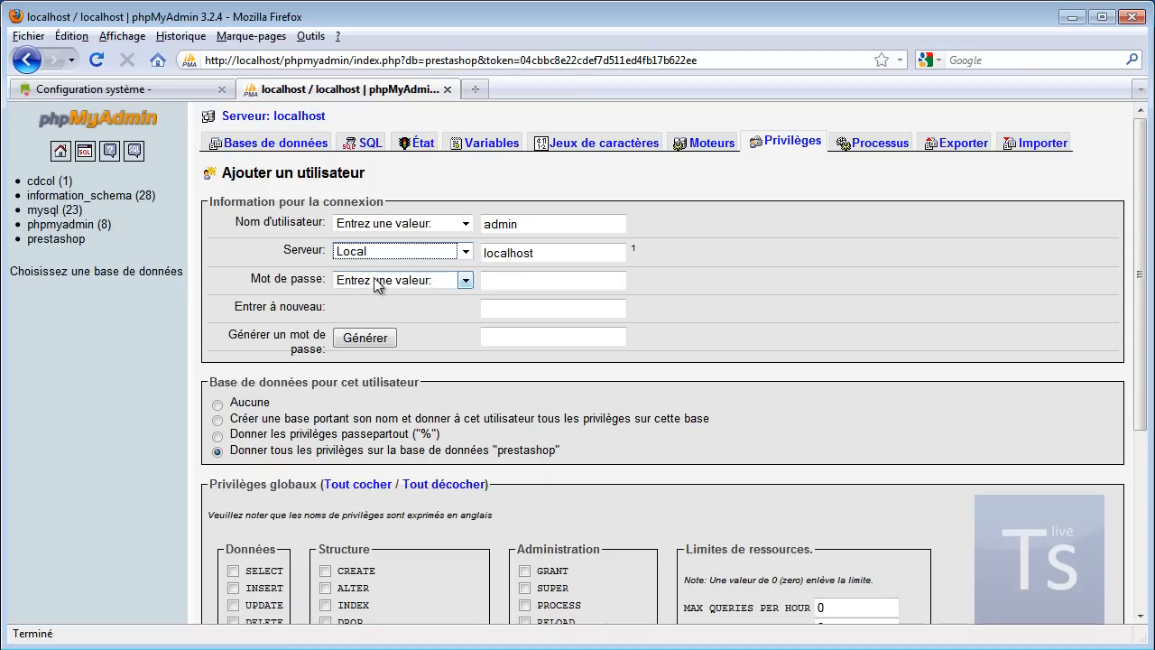
Step: Enter and confirm the user's password, then check every global privilege
{"action": "left_click", "coordinate": [510, 279]}
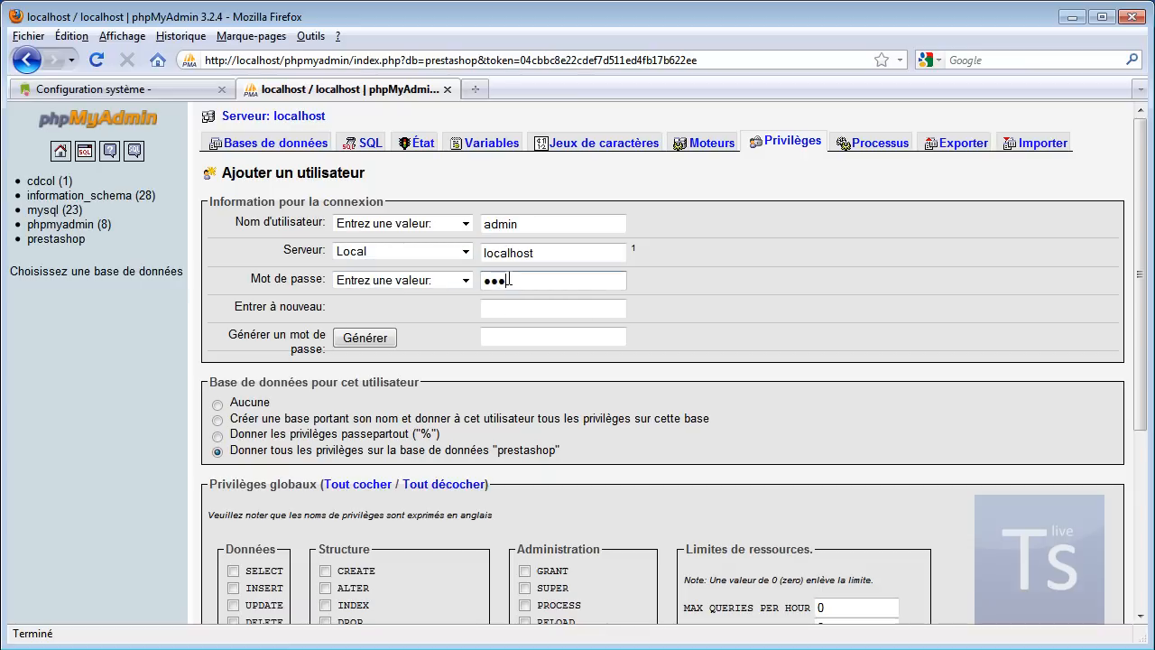
{"action": "left_click", "coordinate": [557, 309]}
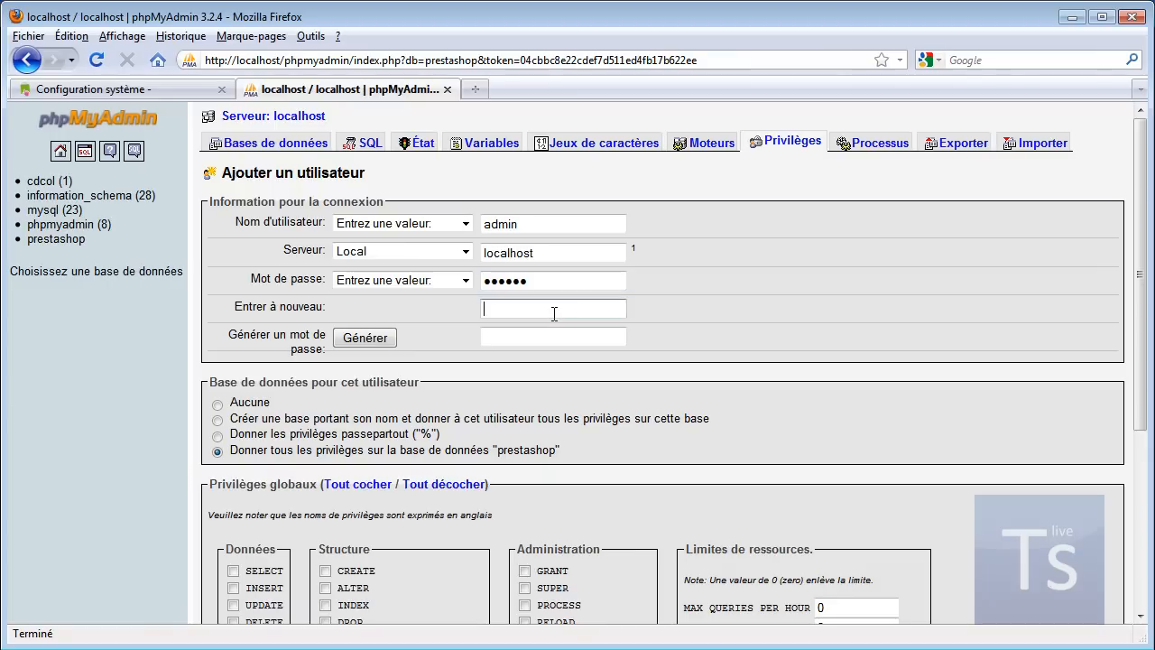
{"action": "type", "text": "••••"}
{"action": "scroll", "coordinate": [554, 310], "scroll_direction": "down", "scroll_amount": 2}
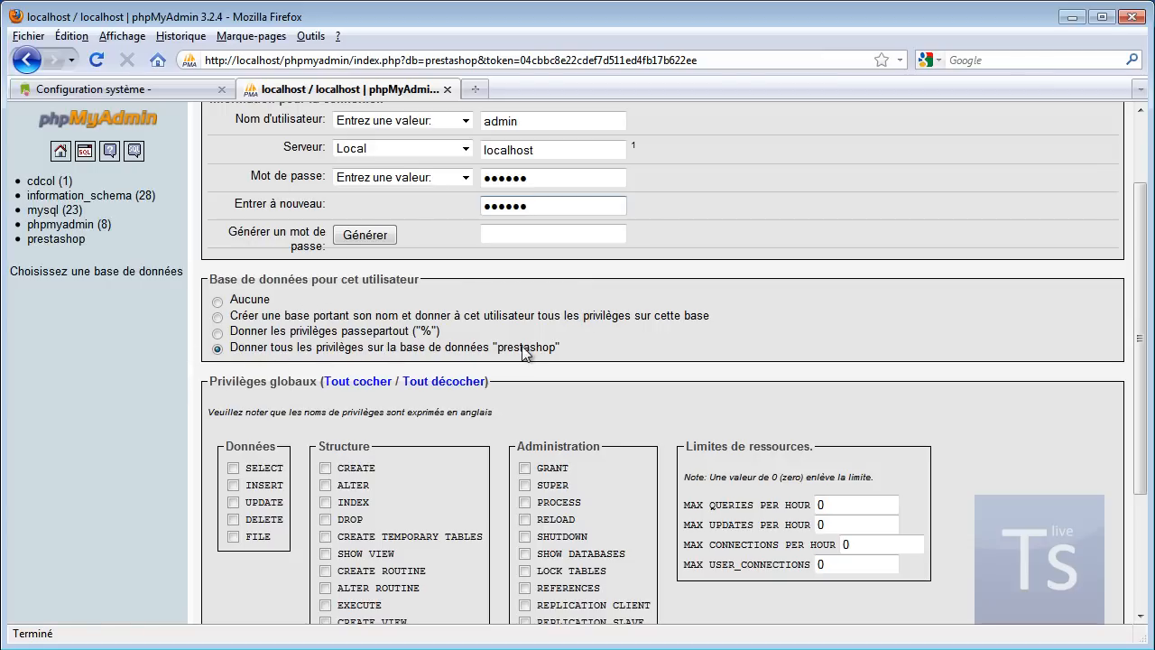
{"action": "scroll", "coordinate": [533, 351], "scroll_direction": "down", "scroll_amount": 3}
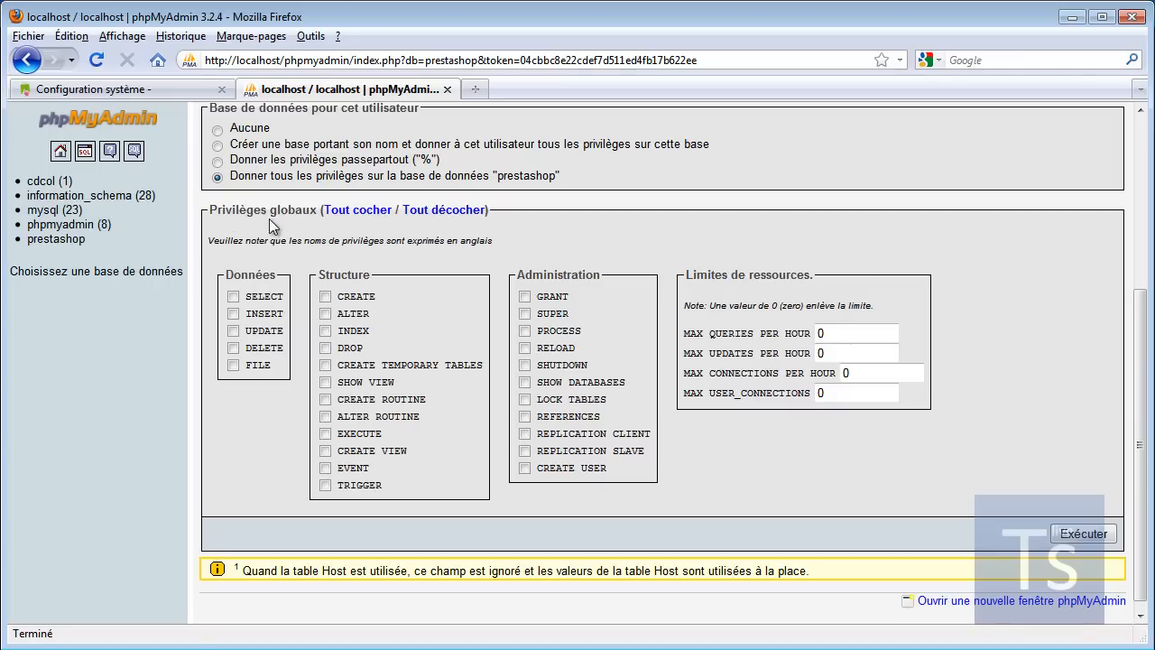
{"action": "left_click", "coordinate": [360, 211]}
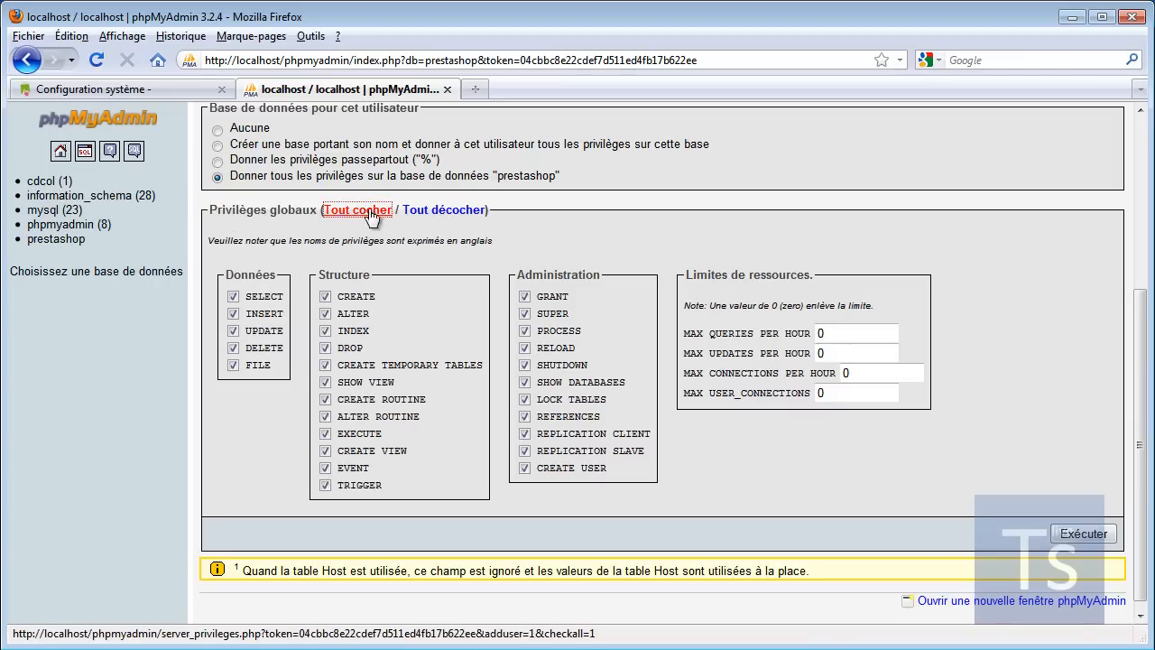
Step: Add the admin user with all privileges, then close phpMyAdmin to return to the installer
{"action": "left_click", "coordinate": [1087, 532]}
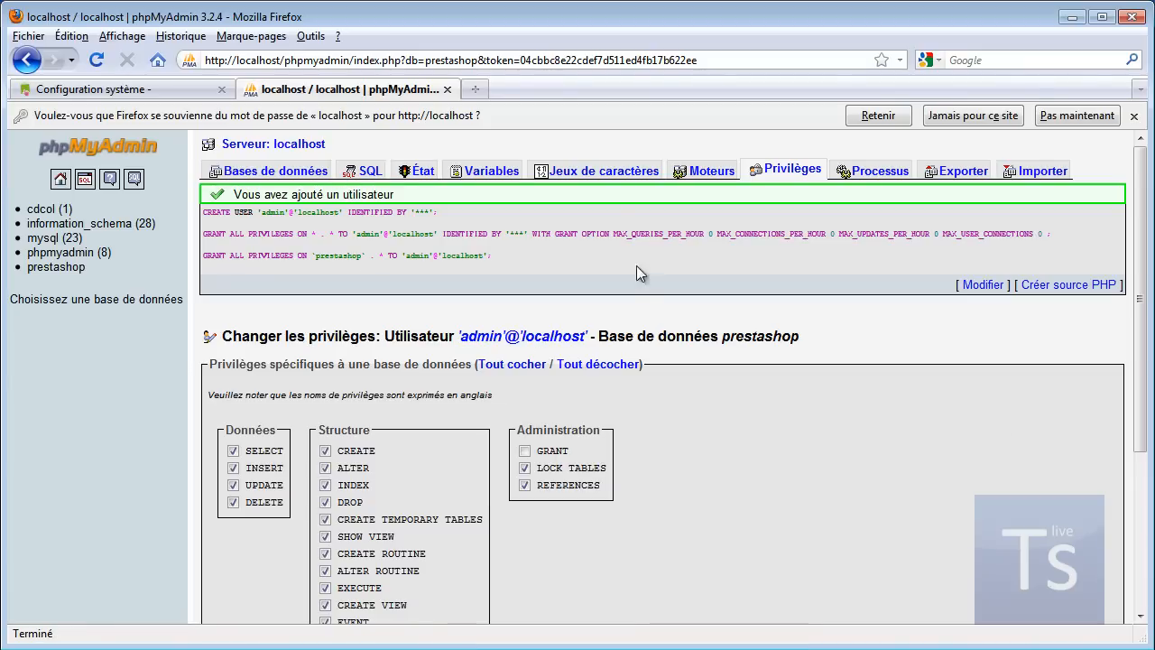
{"action": "left_click", "coordinate": [447, 89]}
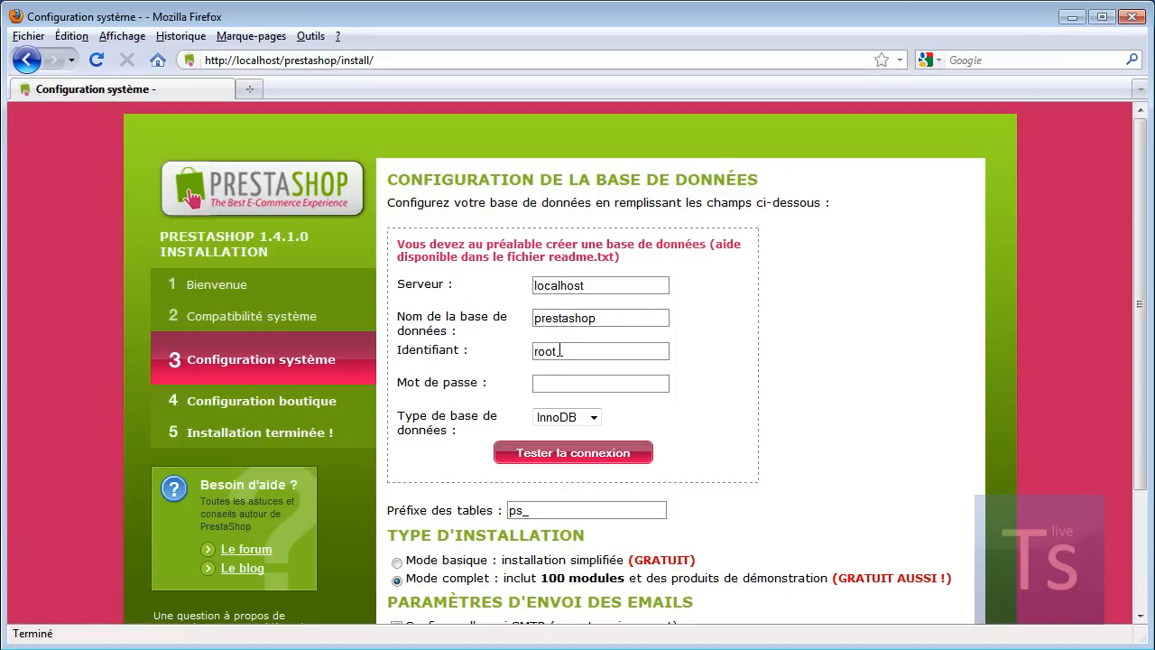
Step: Change the database login from root to admin, enter its password, and test the connection
{"action": "double_click", "coordinate": [542, 352]}
{"action": "type", "text": "admin"}
{"action": "left_click", "coordinate": [548, 385]}
{"action": "left_click_drag", "start_coordinate": [603, 389], "coordinate": [503, 384]}
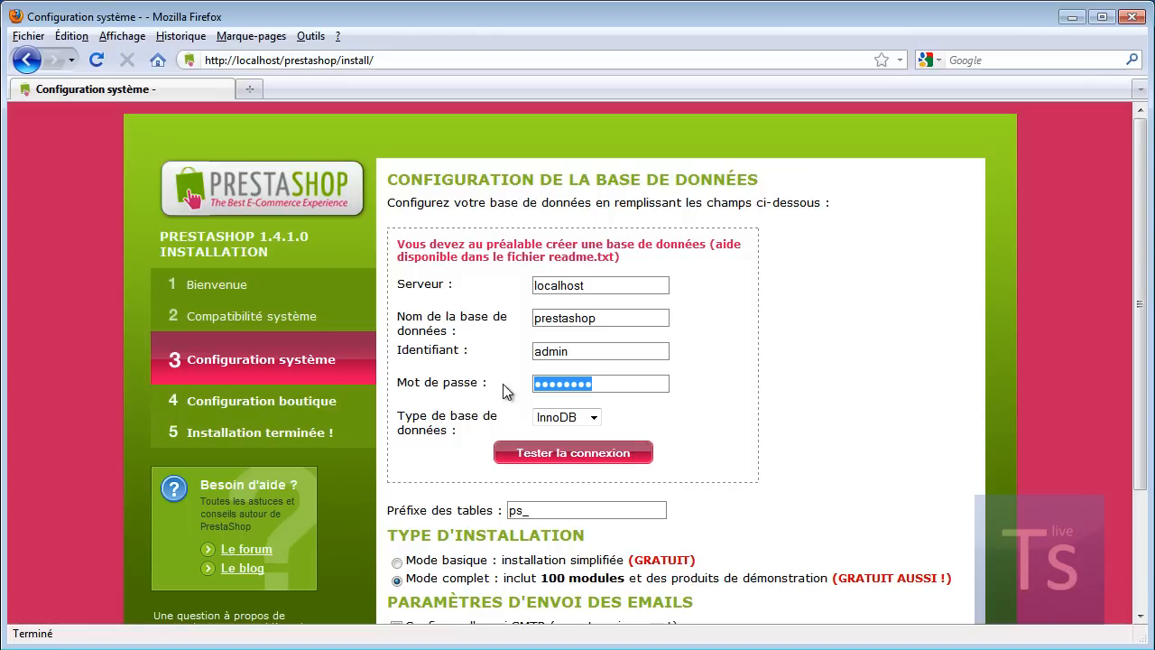
{"action": "type", "text": "•"}
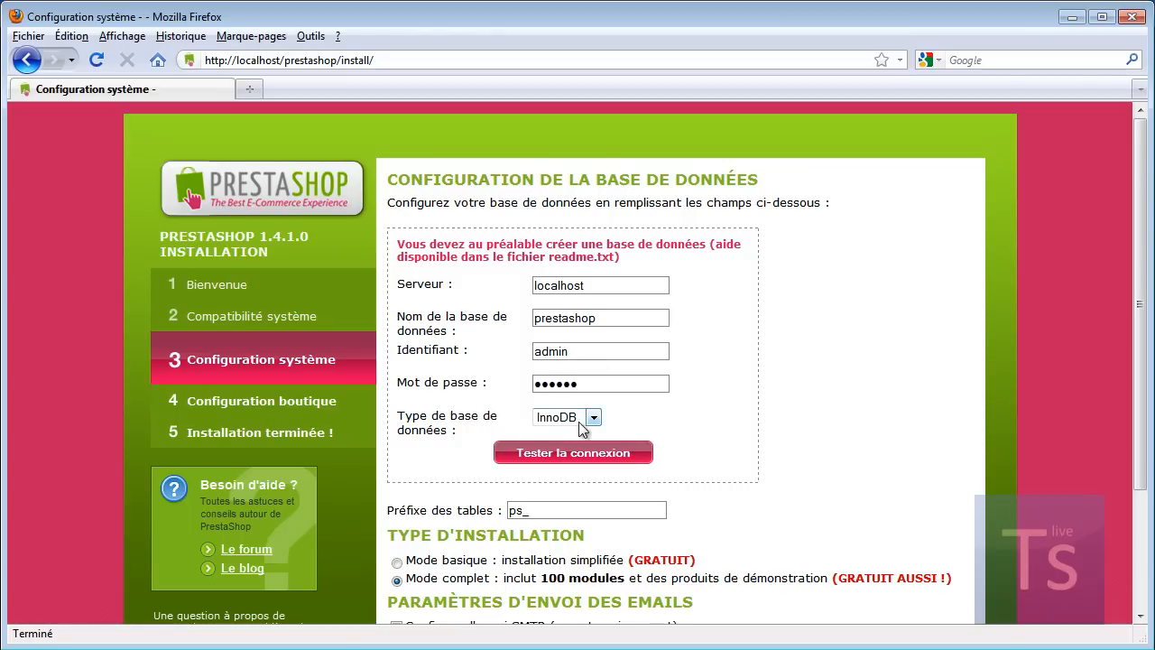
{"action": "left_click", "coordinate": [578, 421]}
{"action": "left_click", "coordinate": [553, 455]}
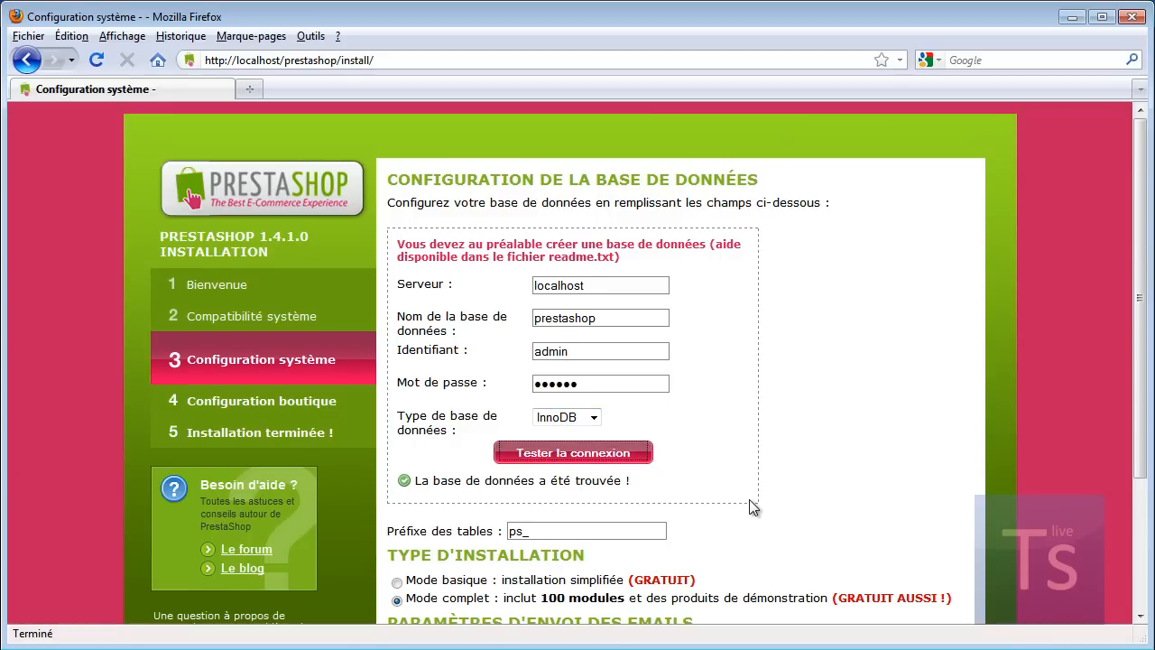
Step: Keep the ps_ table prefix and continue to the shop configuration step
{"action": "scroll", "coordinate": [753, 505], "scroll_direction": "down", "scroll_amount": 3}
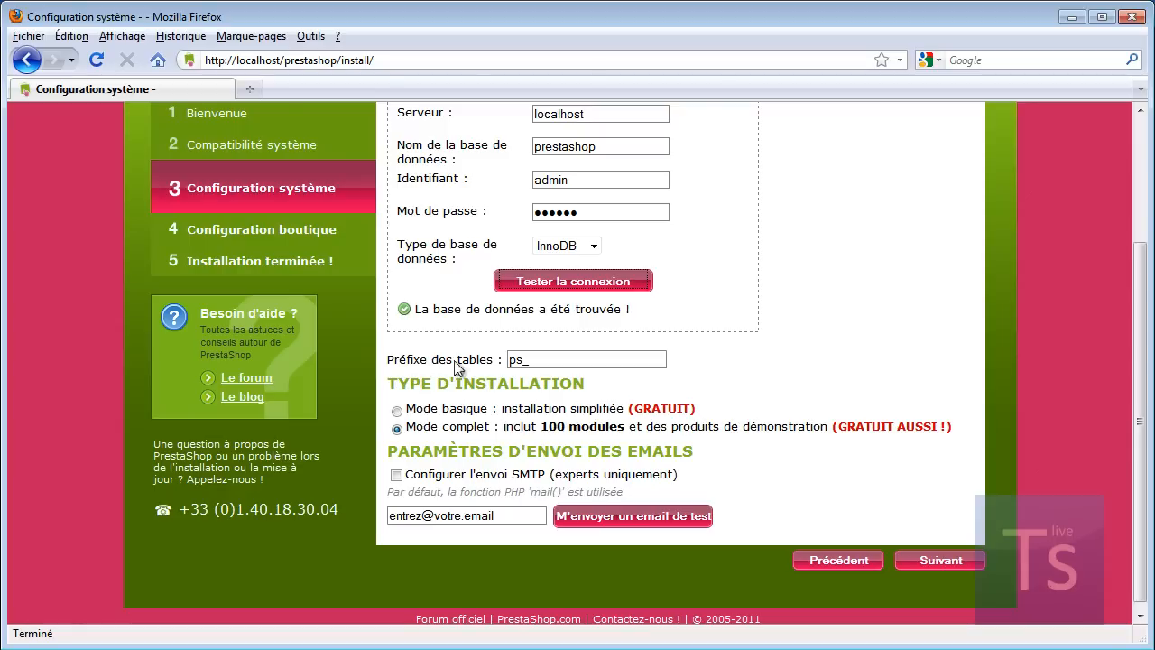
{"action": "left_click_drag", "start_coordinate": [520, 358], "coordinate": [500, 362]}
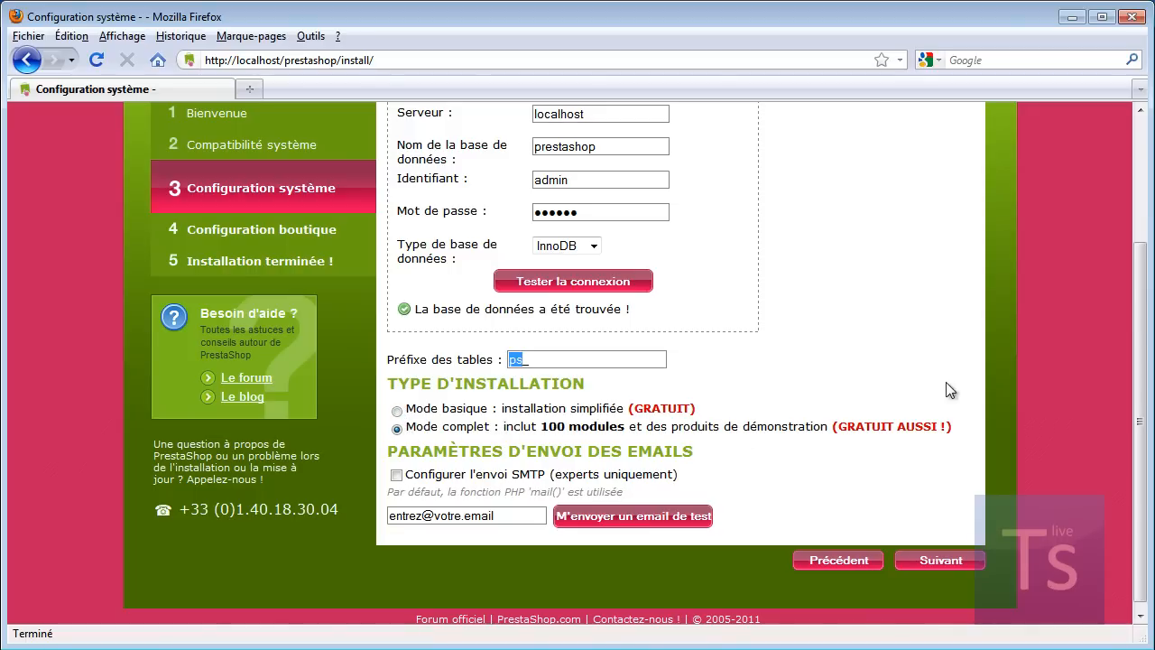
{"action": "left_click", "coordinate": [941, 561]}
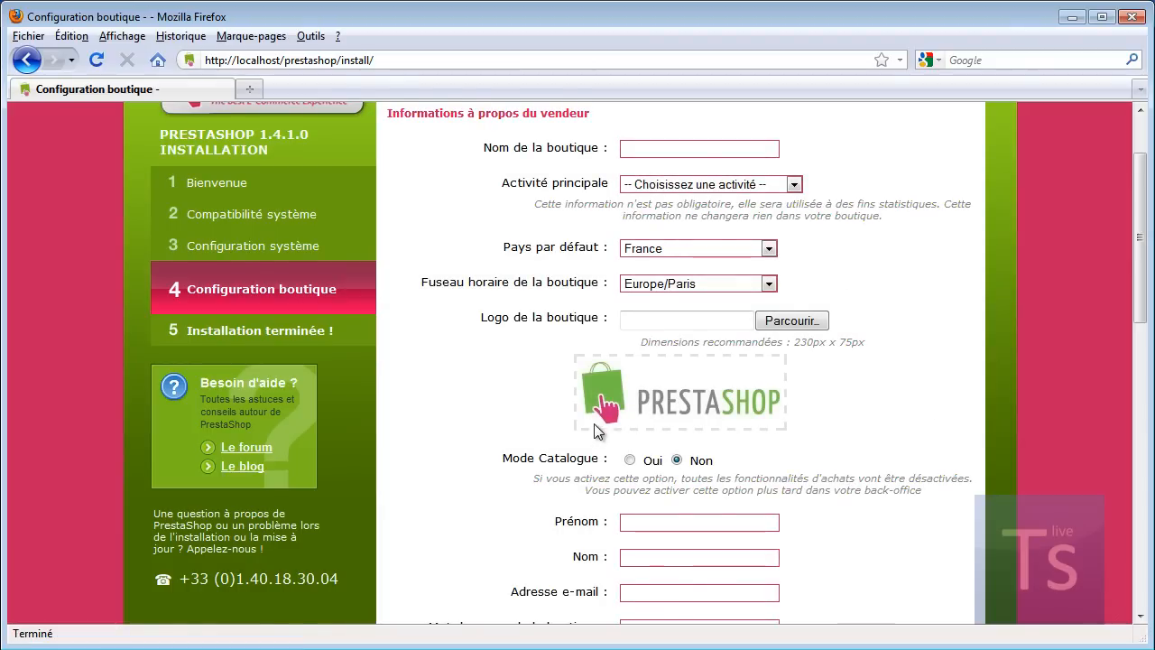
Step: Enter 'Ma boutique' as the shop name and pick Informatique et logiciels under Activité principale
{"action": "scroll", "coordinate": [595, 431], "scroll_direction": "up", "scroll_amount": 2}
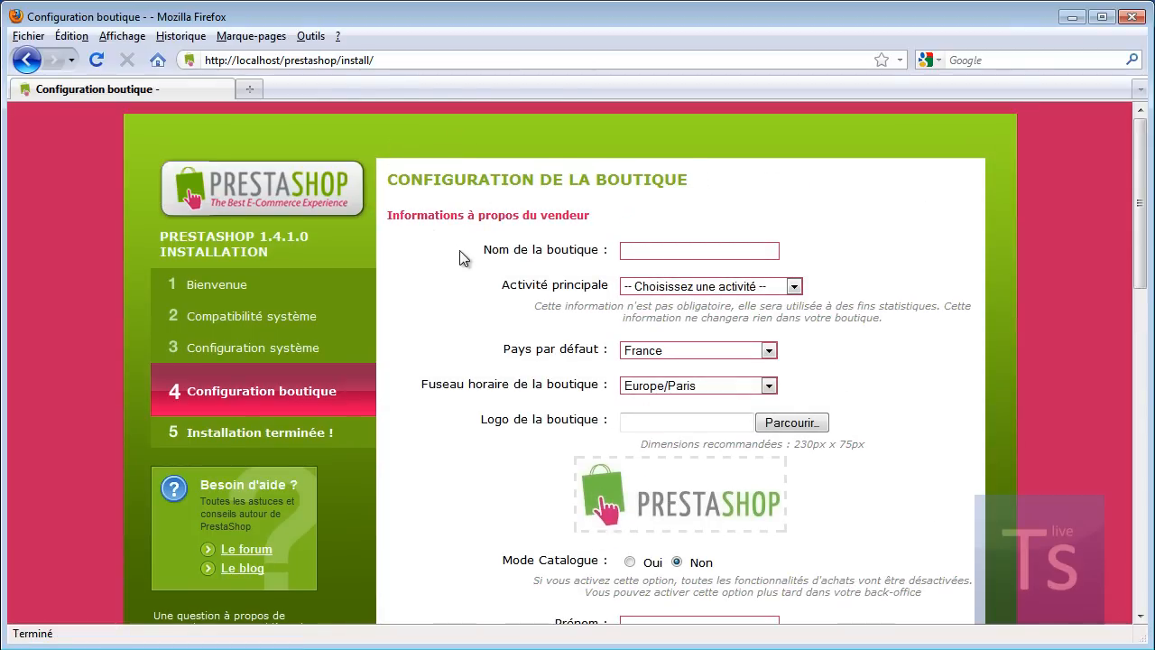
{"action": "left_click", "coordinate": [638, 252]}
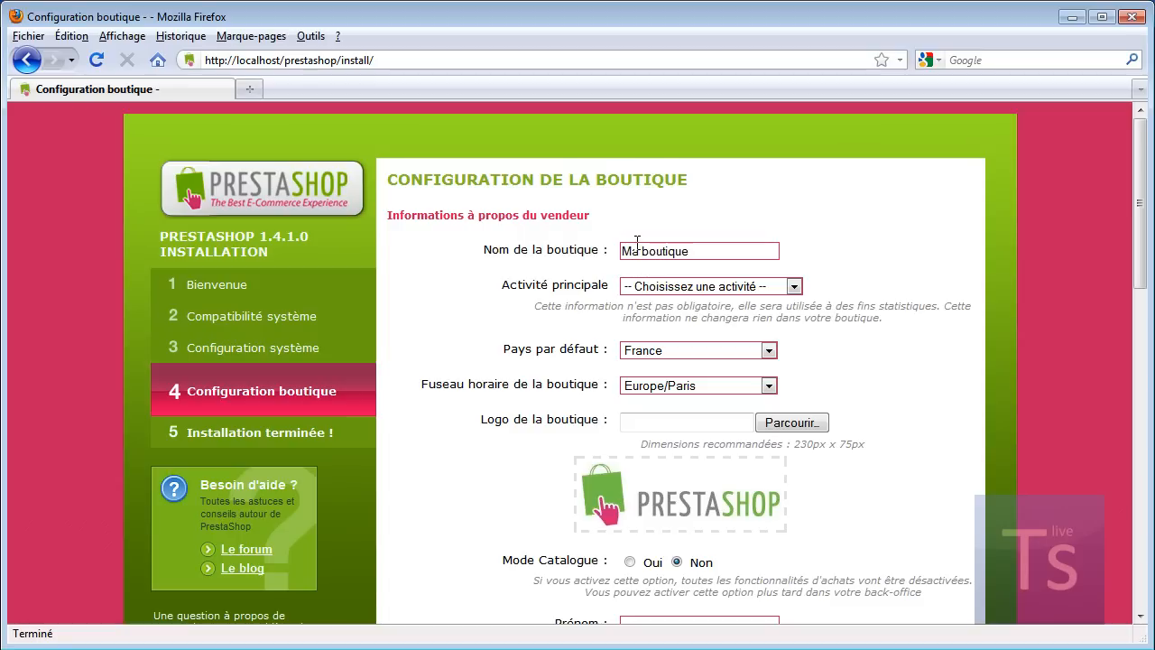
{"action": "left_click", "coordinate": [794, 287]}
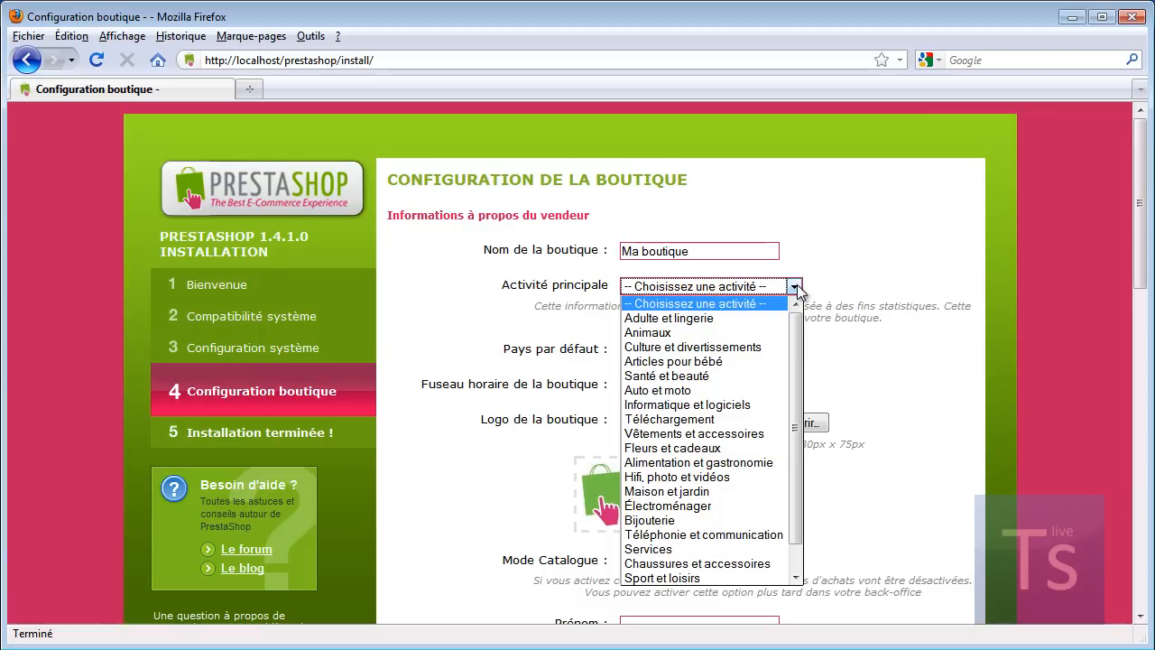
{"action": "left_click_drag", "start_coordinate": [794, 337], "coordinate": [796, 435]}
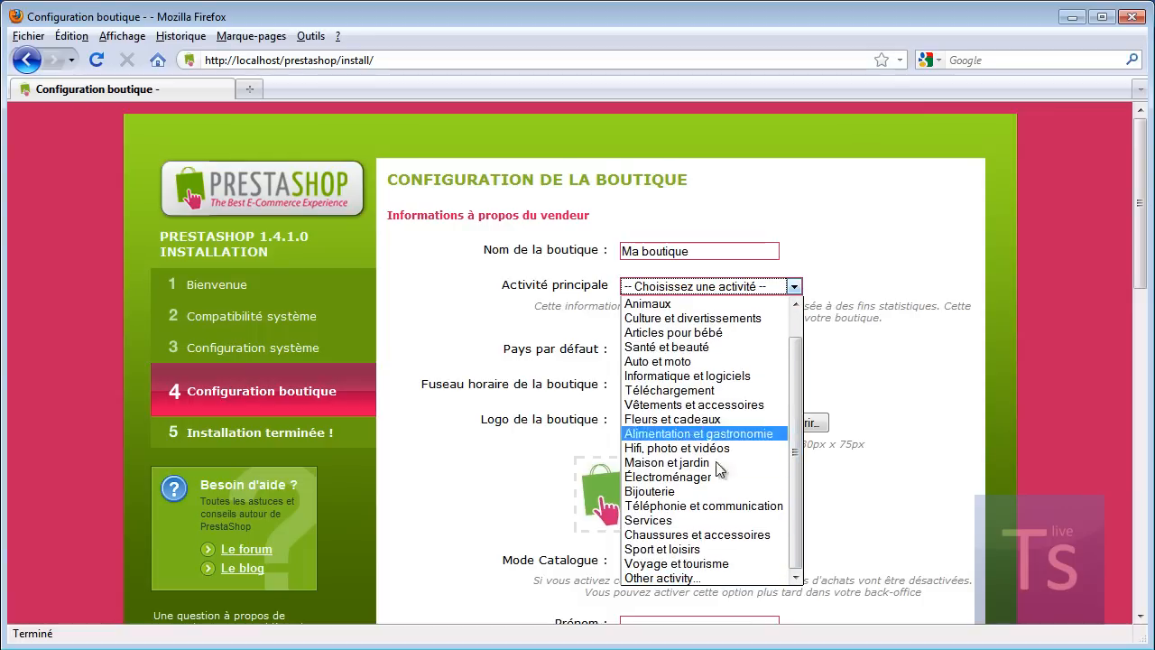
{"action": "left_click", "coordinate": [693, 378]}
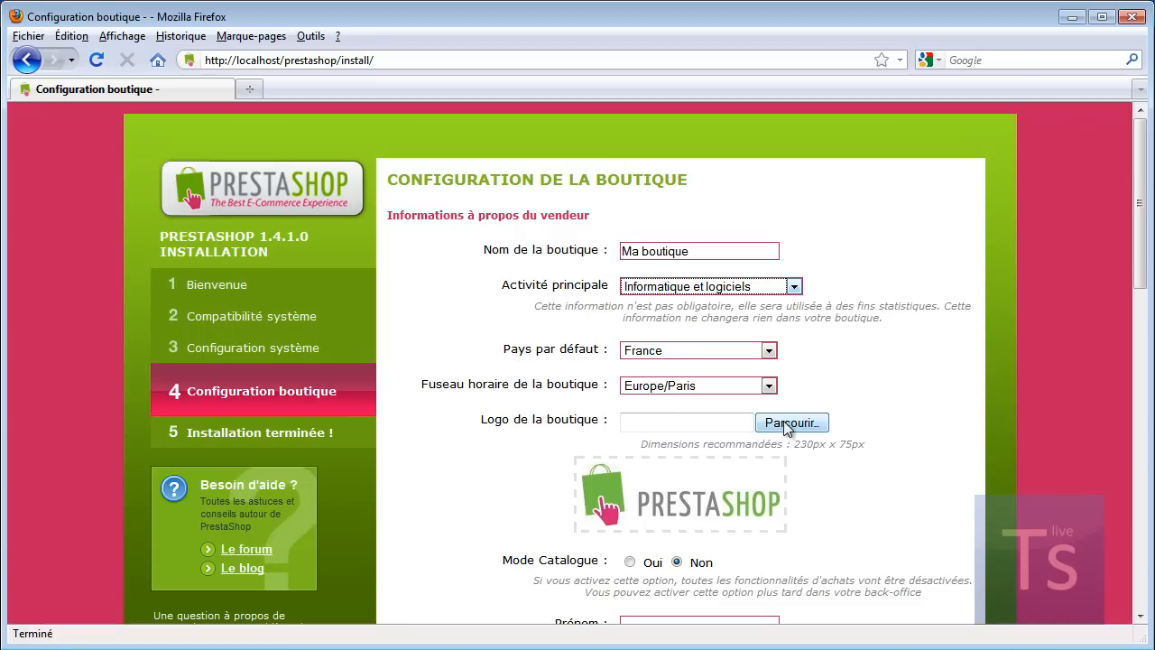
{"action": "scroll", "coordinate": [815, 459], "scroll_direction": "down", "scroll_amount": 5}
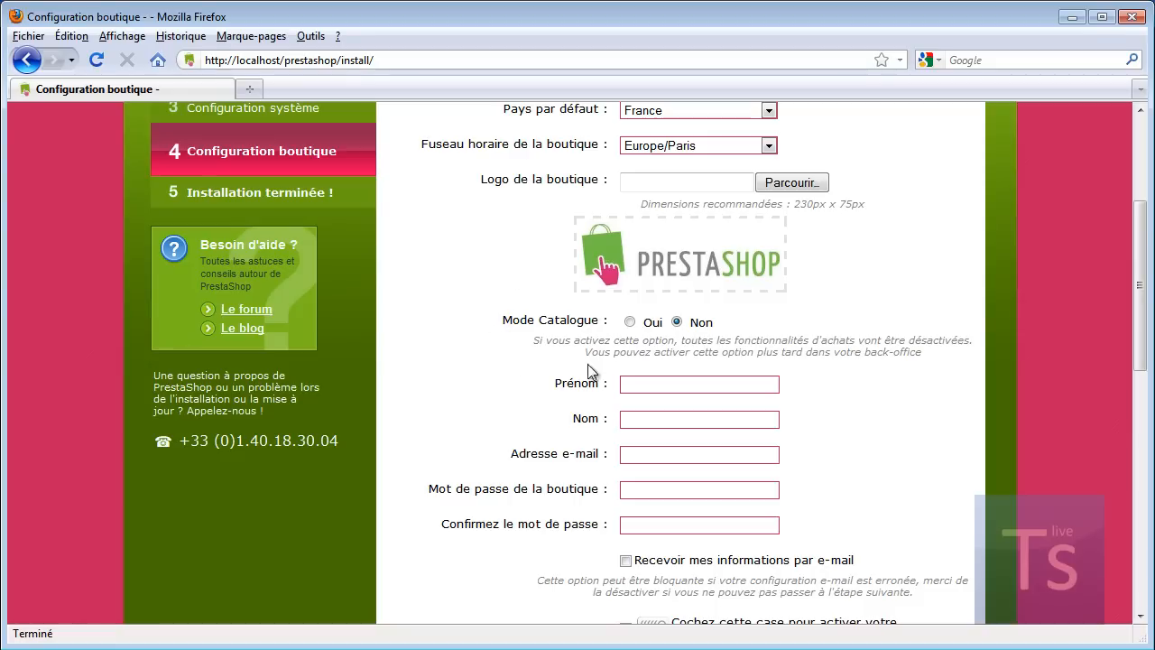
{"action": "scroll", "coordinate": [489, 307], "scroll_direction": "down", "scroll_amount": 3}
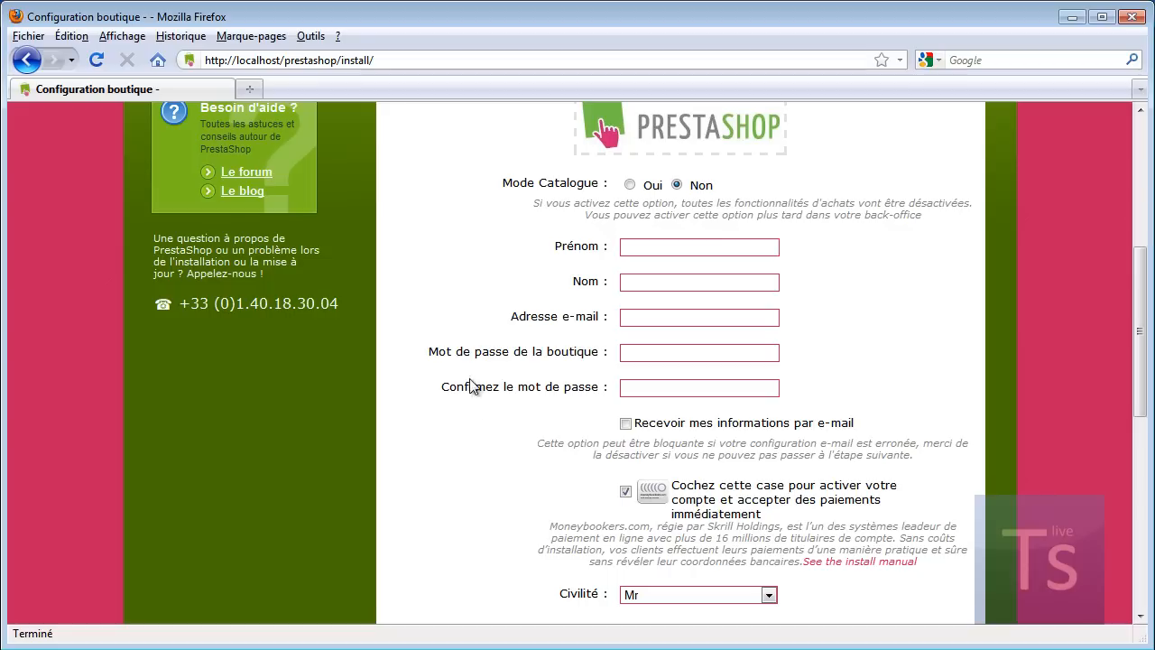
{"action": "left_click", "coordinate": [701, 255]}
Step: Fill in the owner's first name, last name, e-mail address, and matching shop password
{"action": "left_click", "coordinate": [653, 318]}
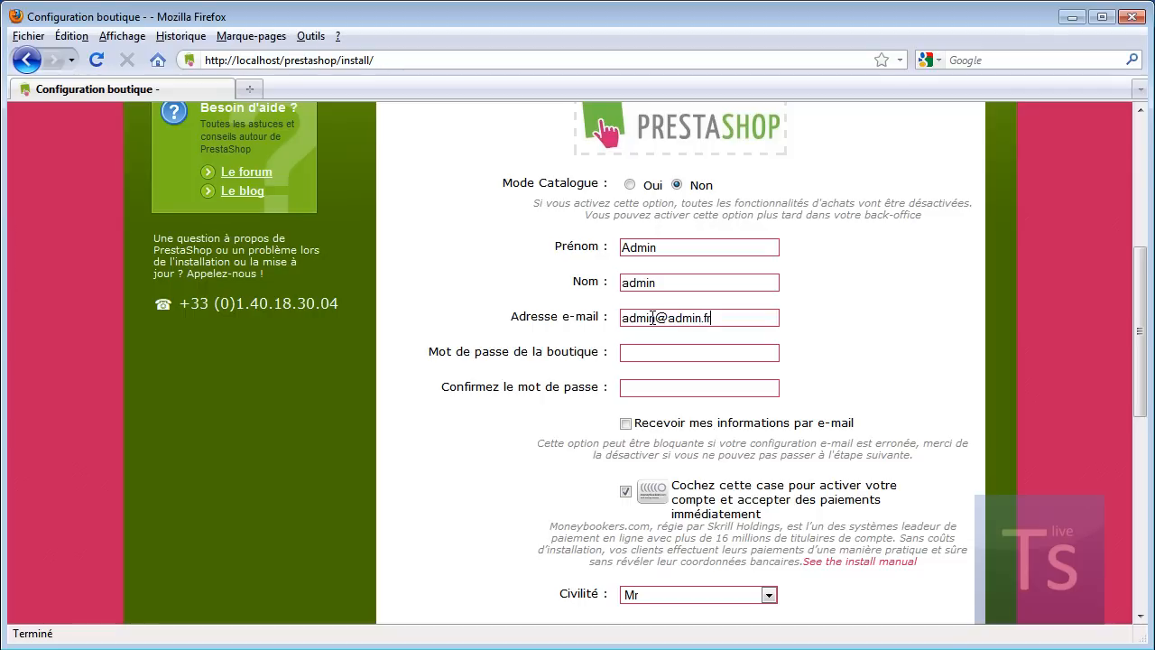
{"action": "type", "text": "dm"}
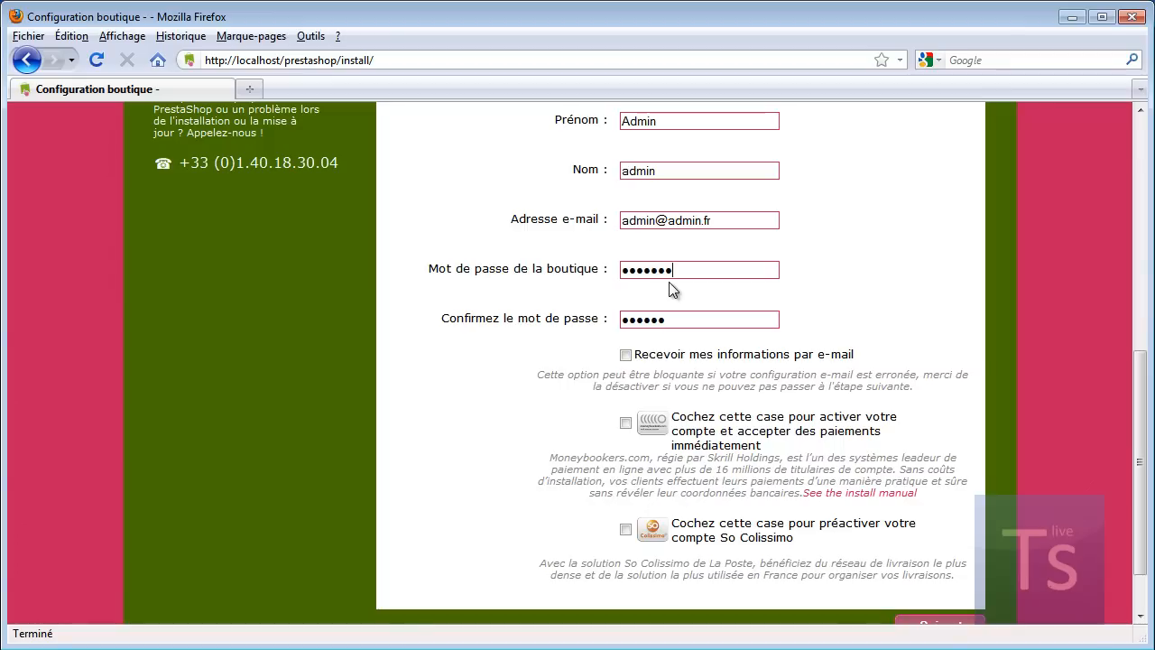
{"action": "type", "text": "n"}
{"action": "double_click", "coordinate": [684, 319]}
{"action": "type", "text": "adm"}
{"action": "scroll", "coordinate": [779, 379], "scroll_direction": "down", "scroll_amount": 2}
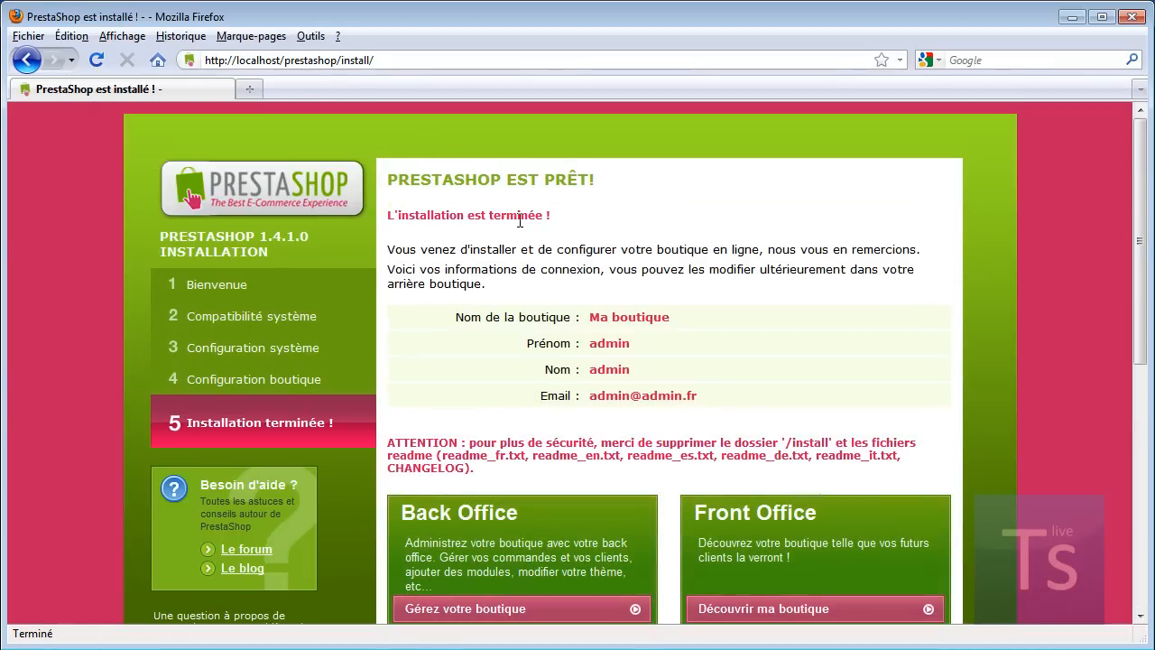
Step: On the finished installation page, select 'install' in the URL and bring up XAMPP Control Panel
{"action": "scroll", "coordinate": [443, 217], "scroll_direction": "down", "scroll_amount": 2}
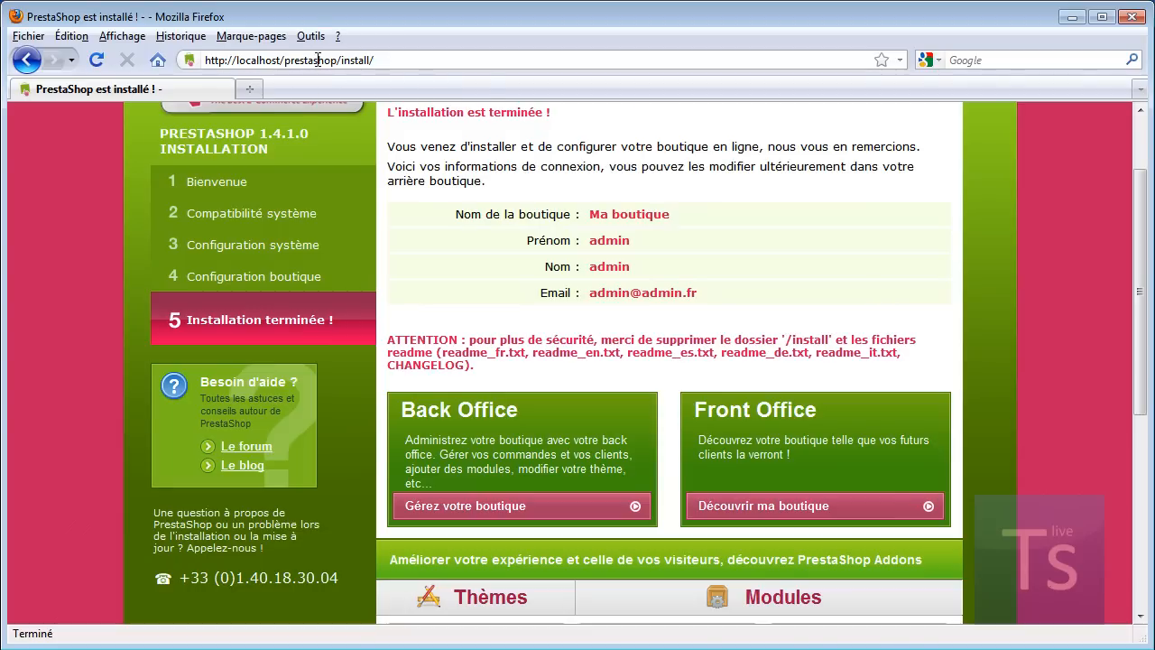
{"action": "left_click_drag", "start_coordinate": [370, 60], "coordinate": [344, 59]}
{"action": "left_click", "coordinate": [1074, 648]}
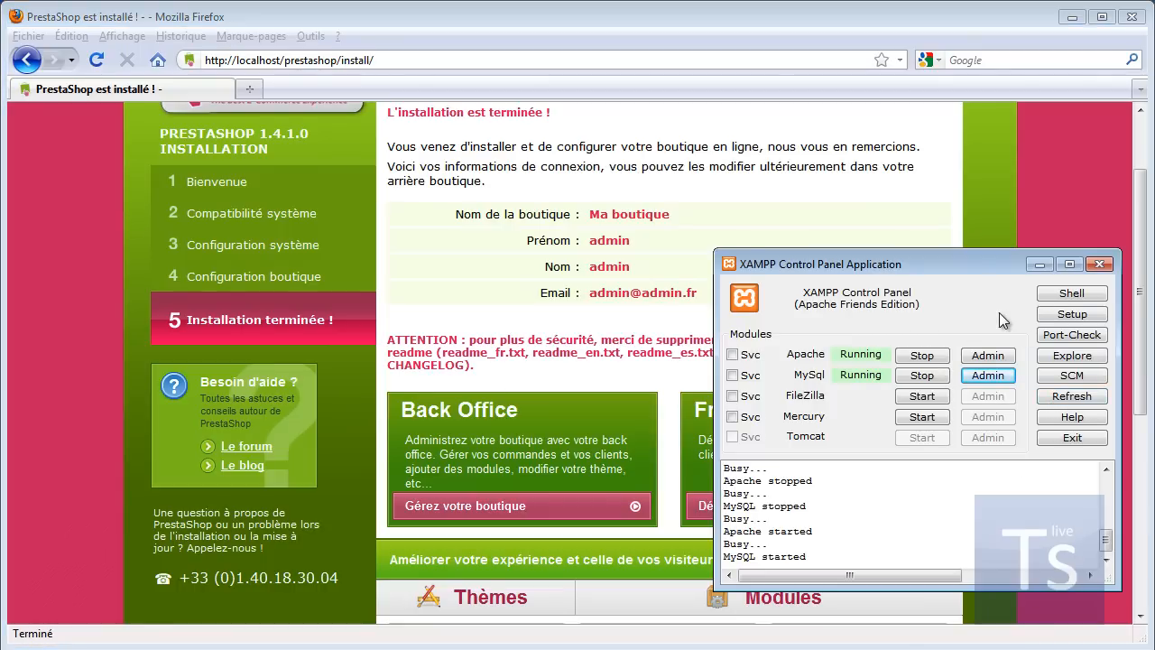
Step: Browse to htdocs > prestashop from XAMPP and delete the install folder
{"action": "left_click", "coordinate": [1081, 357]}
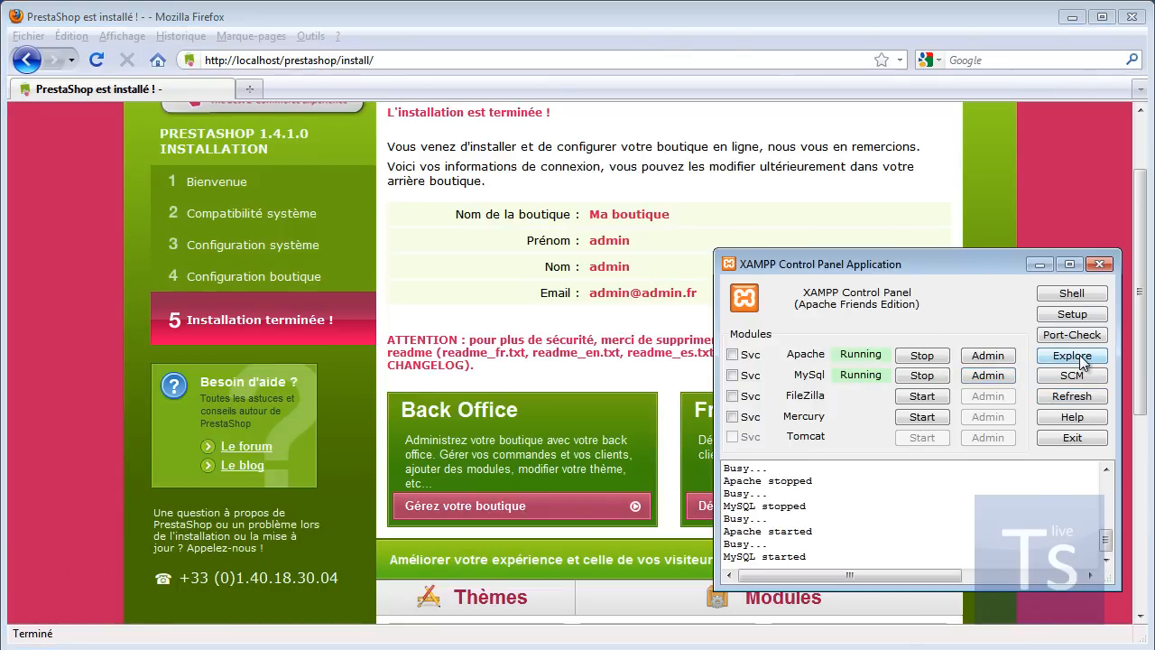
{"action": "double_click", "coordinate": [808, 209]}
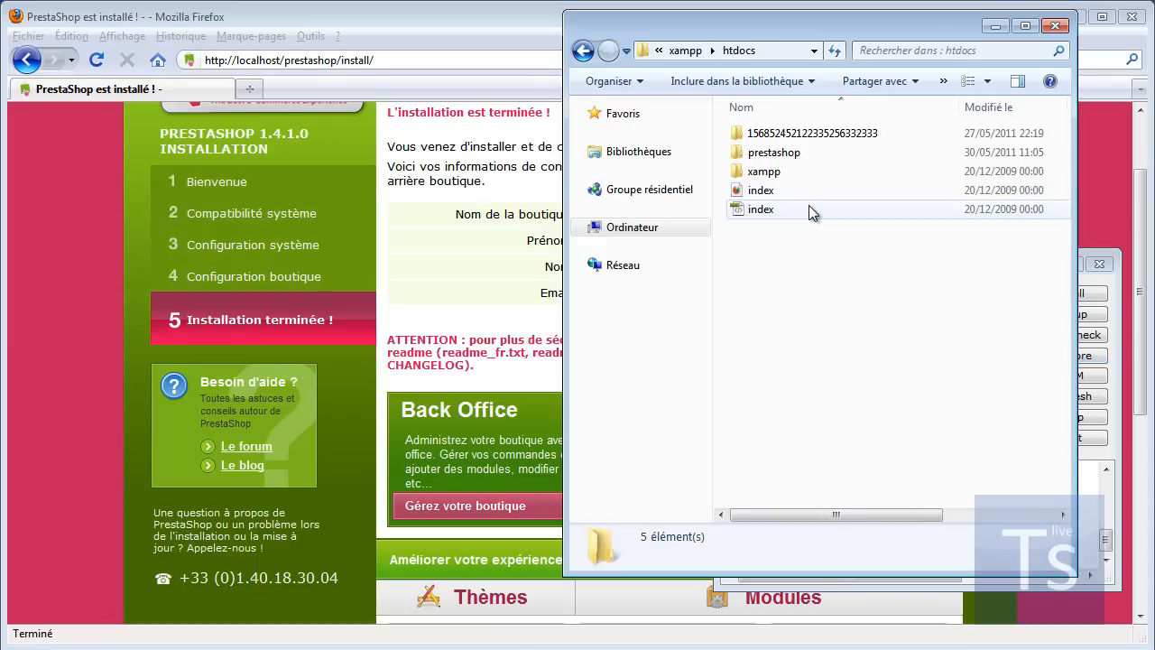
{"action": "double_click", "coordinate": [786, 151]}
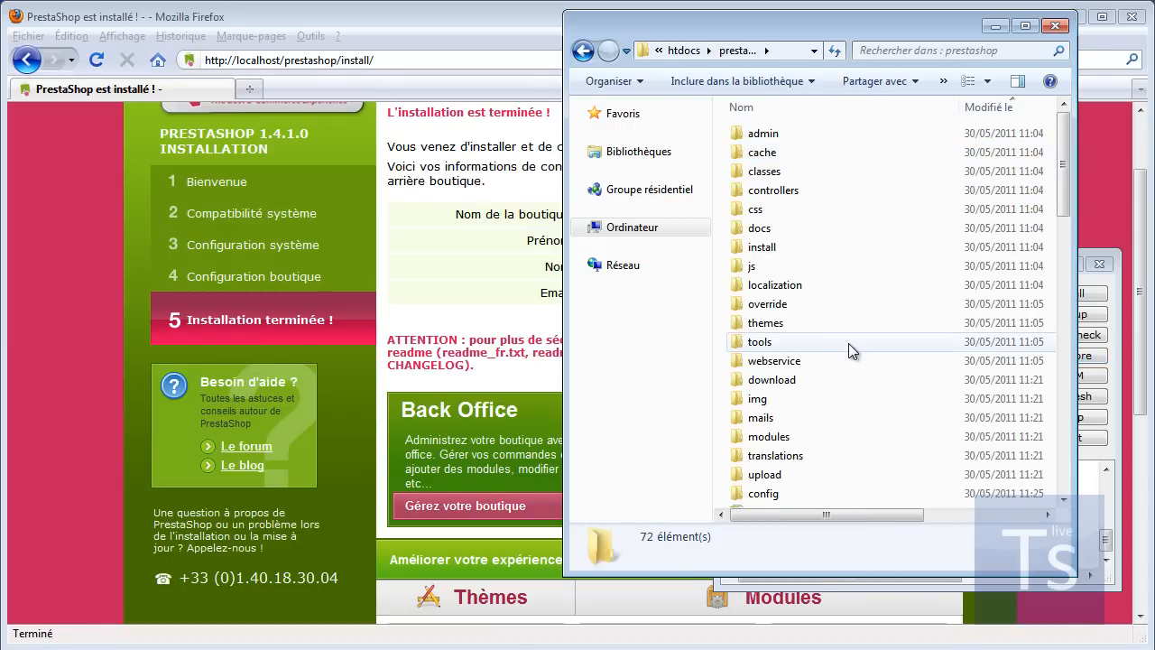
{"action": "scroll", "coordinate": [841, 329], "scroll_direction": "down", "scroll_amount": 1}
{"action": "scroll", "coordinate": [840, 325], "scroll_direction": "down", "scroll_amount": 1}
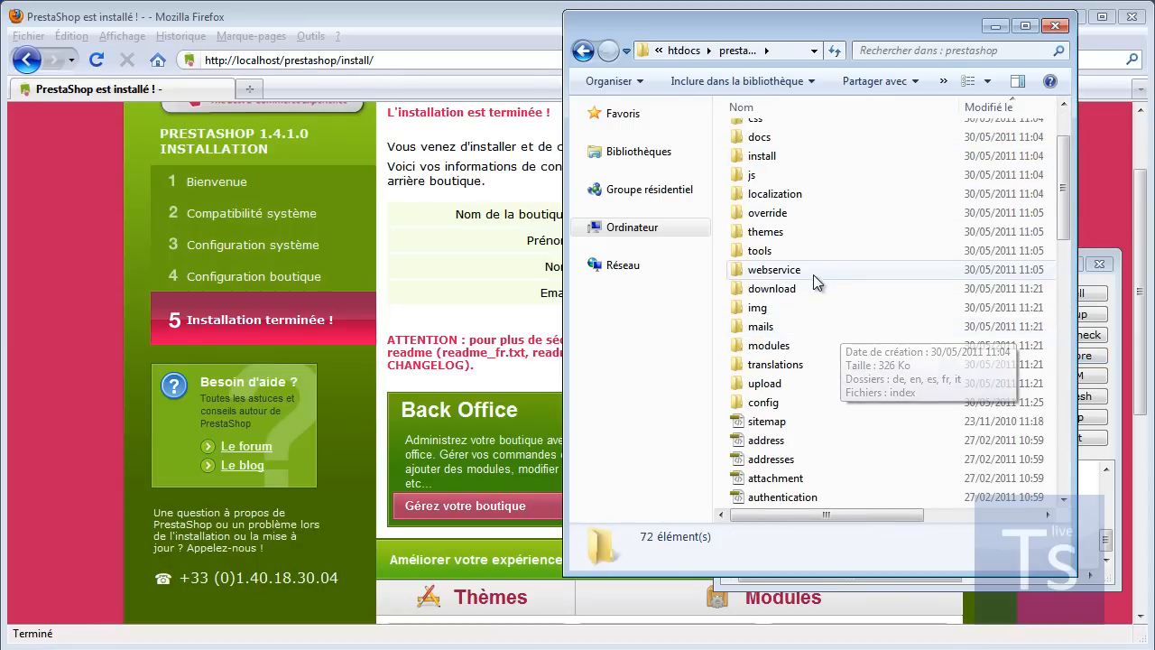
{"action": "scroll", "coordinate": [815, 270], "scroll_direction": "up", "scroll_amount": 2}
{"action": "left_click", "coordinate": [789, 253]}
{"action": "right_click", "coordinate": [791, 252]}
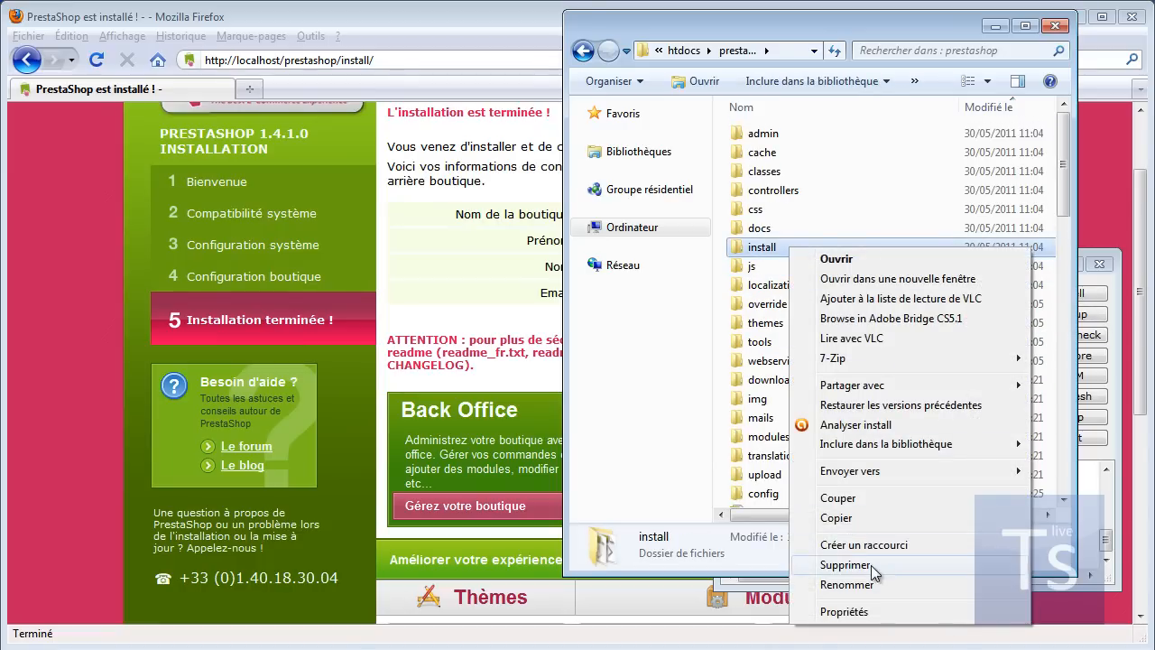
{"action": "left_click", "coordinate": [871, 565]}
{"action": "left_click", "coordinate": [629, 426]}
Step: Delete the five readme files (readme_de to readme_it) and close the Explorer window
{"action": "scroll", "coordinate": [854, 300], "scroll_direction": "down", "scroll_amount": 8}
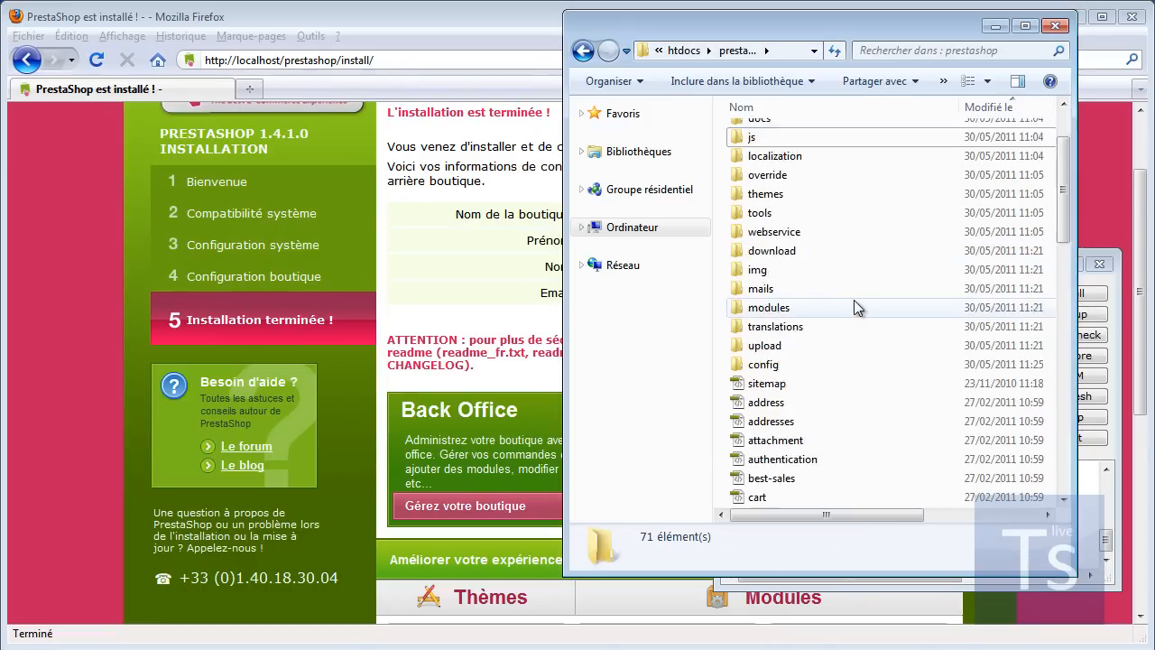
{"action": "scroll", "coordinate": [862, 271], "scroll_direction": "down", "scroll_amount": 9}
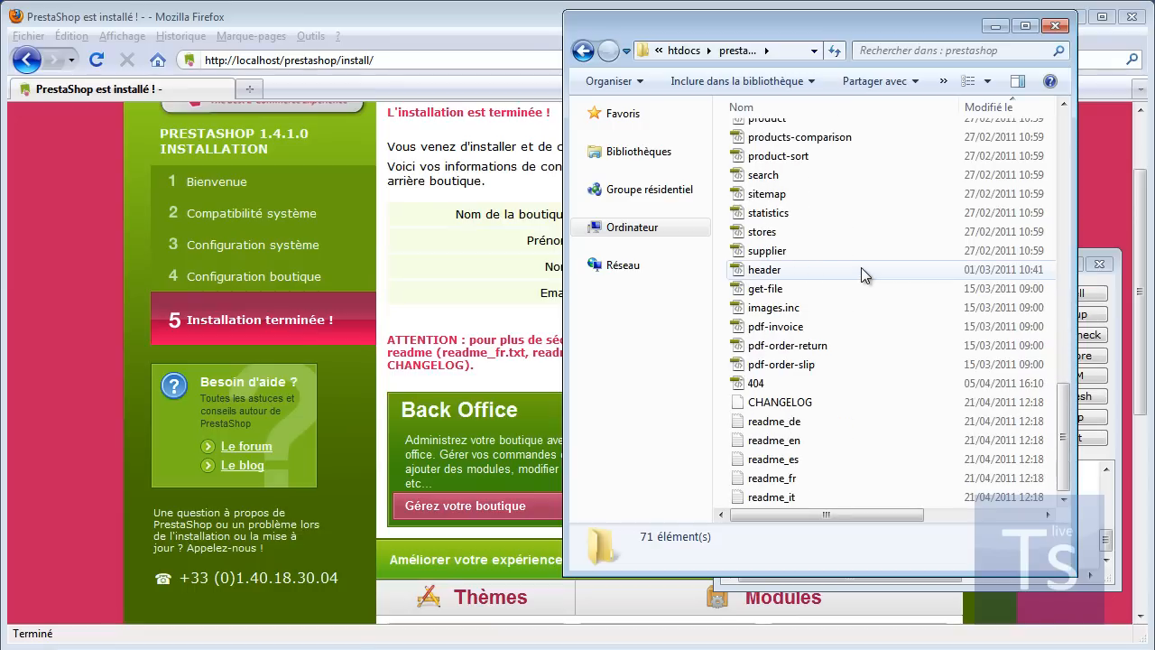
{"action": "left_click", "coordinate": [813, 423]}
{"action": "left_click", "coordinate": [794, 496], "text": "shift"}
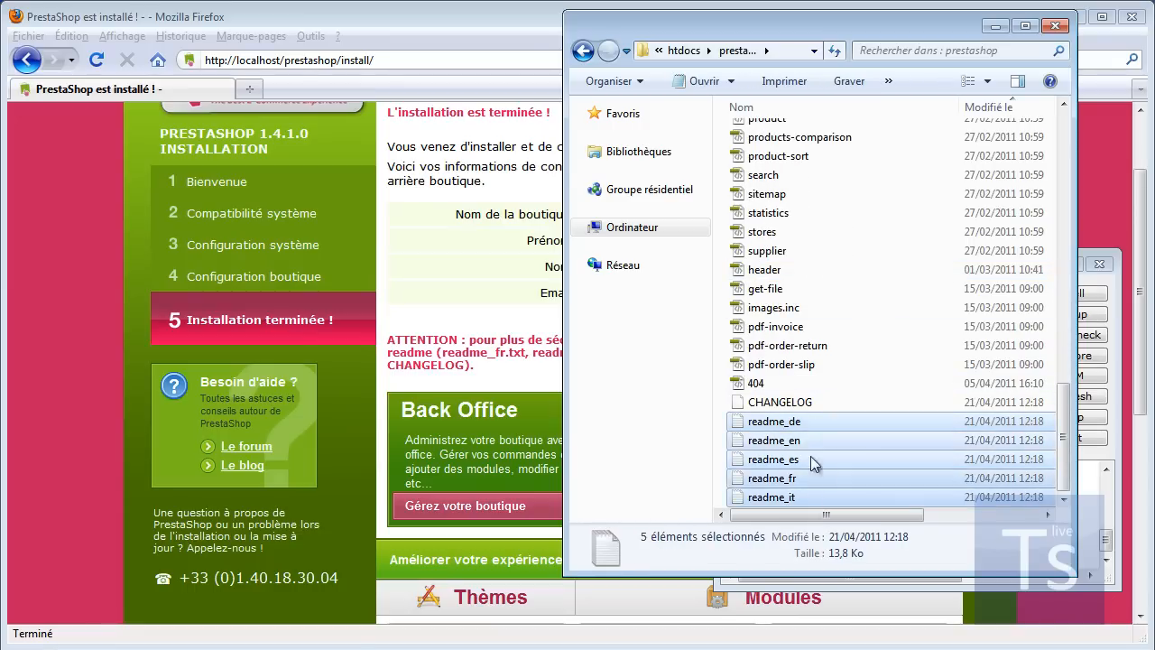
{"action": "right_click", "coordinate": [808, 439]}
{"action": "left_click", "coordinate": [904, 372]}
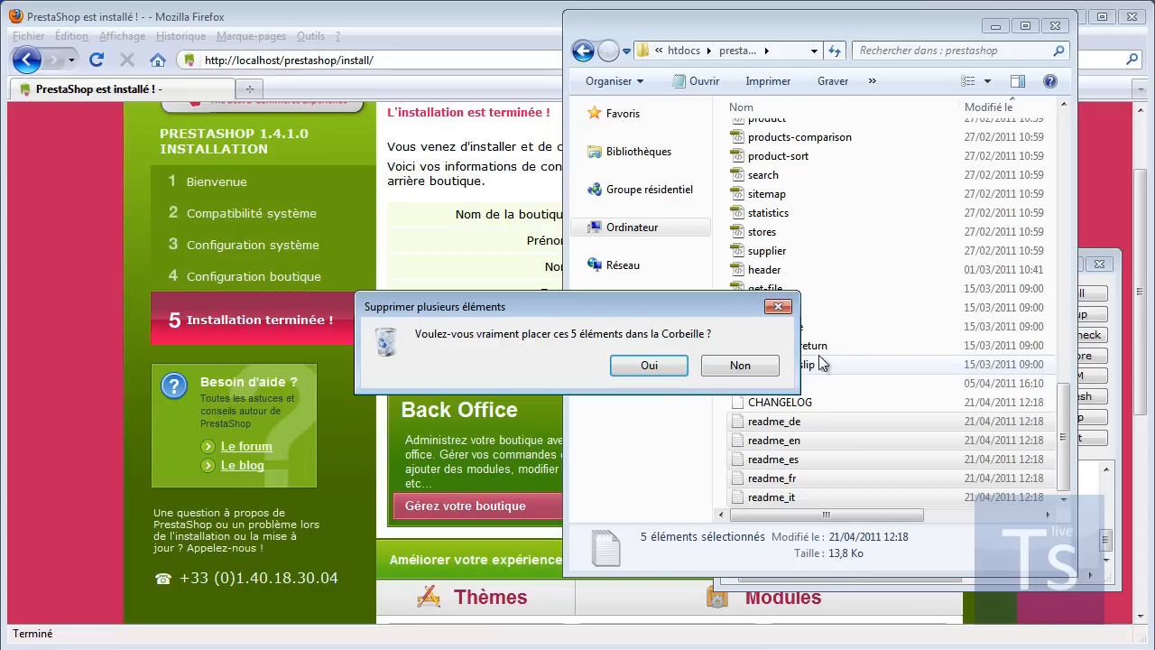
{"action": "left_click", "coordinate": [656, 364]}
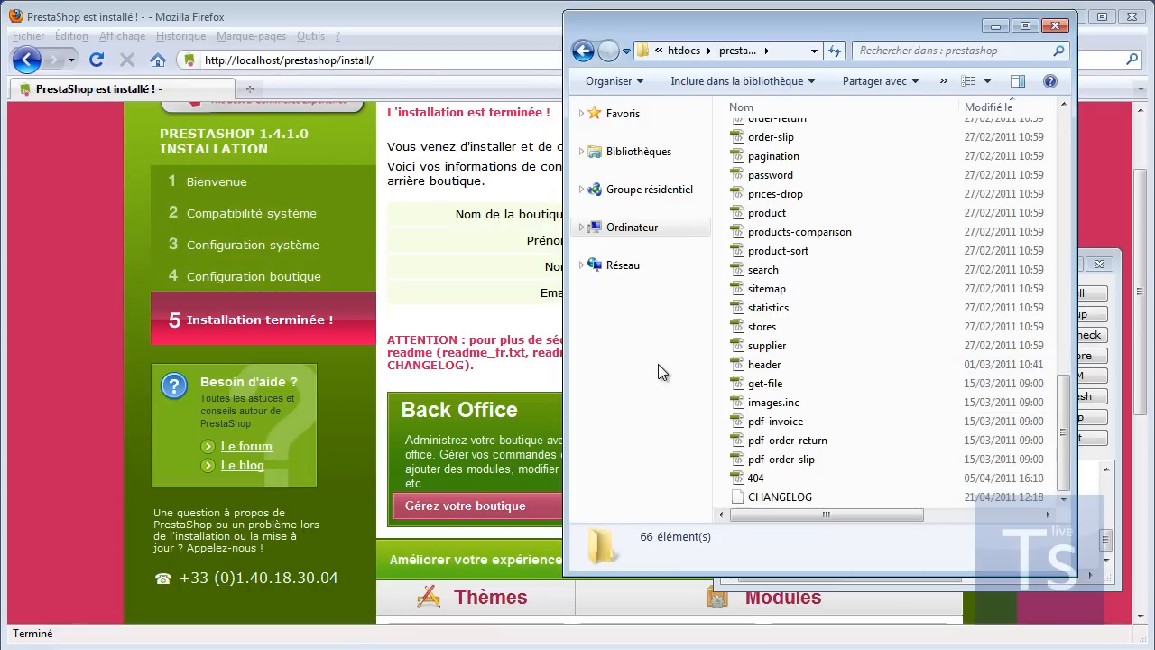
{"action": "left_click", "coordinate": [1054, 25]}
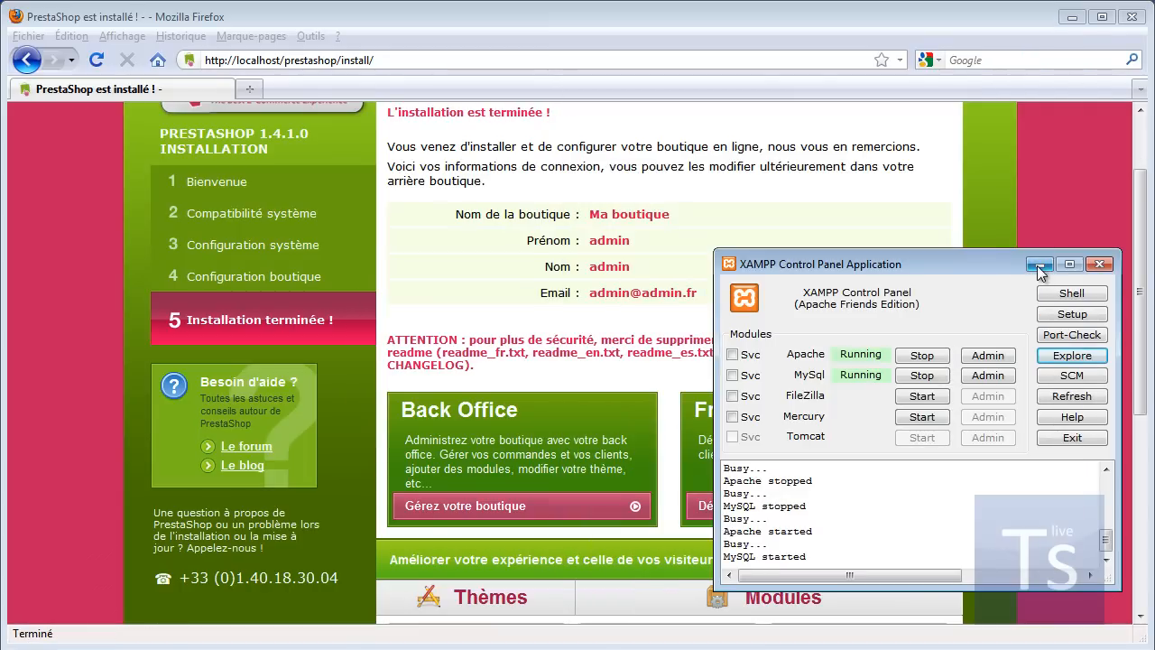
Step: Open the Ma boutique storefront in a new tab, scroll it to the top, and select its address
{"action": "left_click", "coordinate": [1040, 264]}
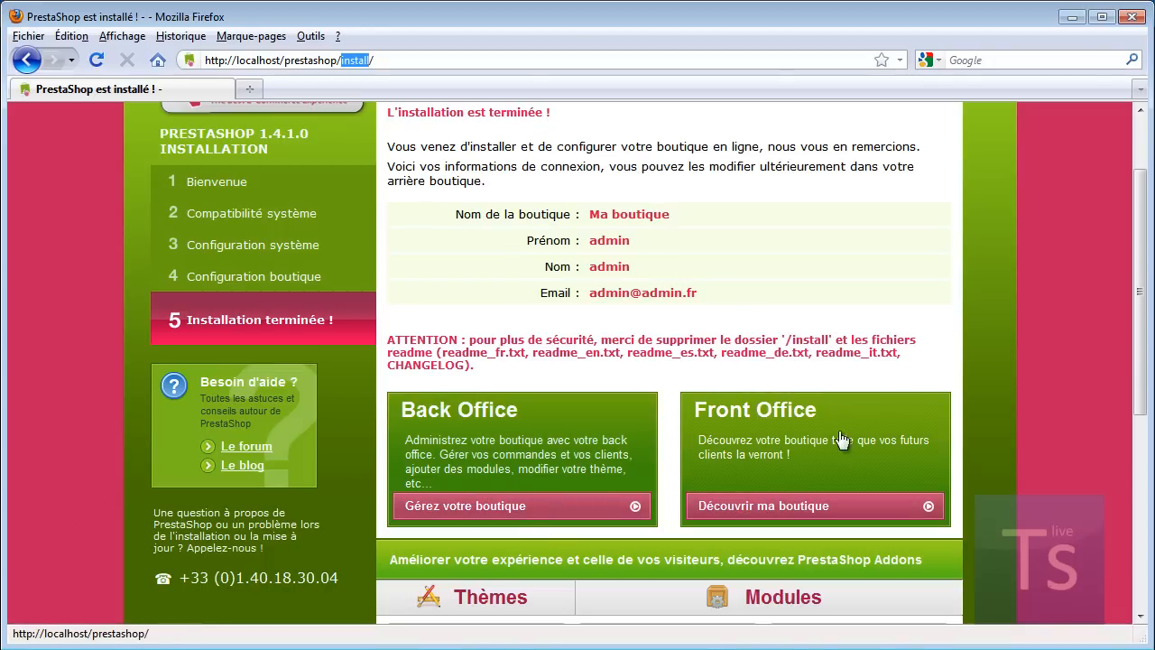
{"action": "left_click", "coordinate": [774, 503]}
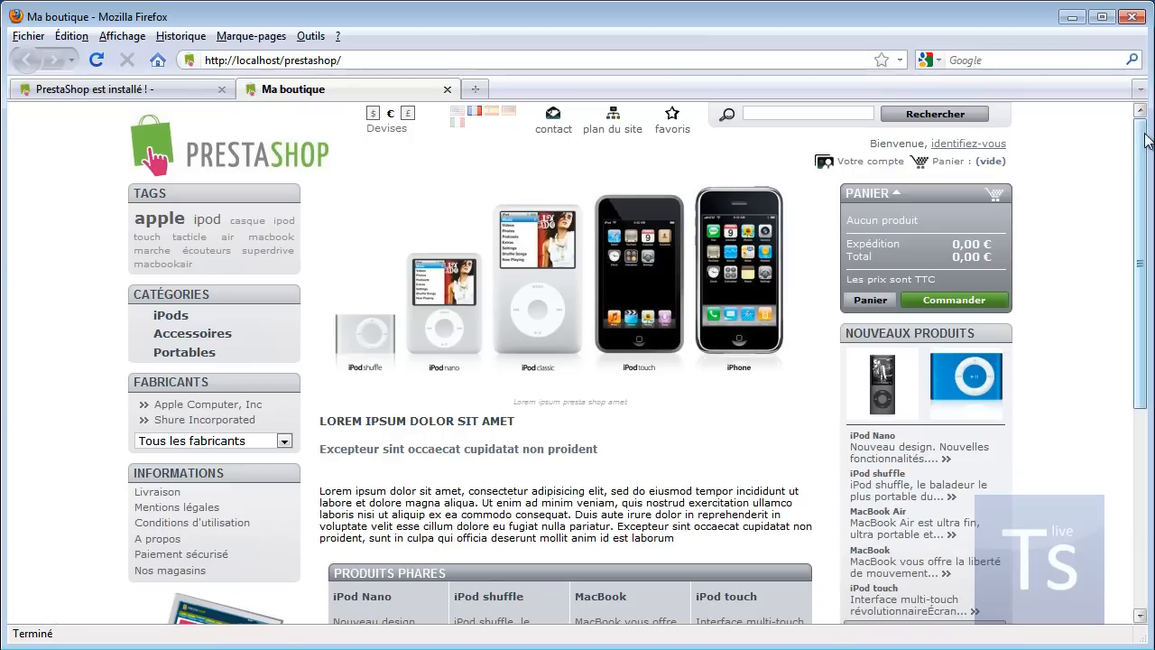
{"action": "left_click_drag", "start_coordinate": [1140, 145], "coordinate": [1142, 89]}
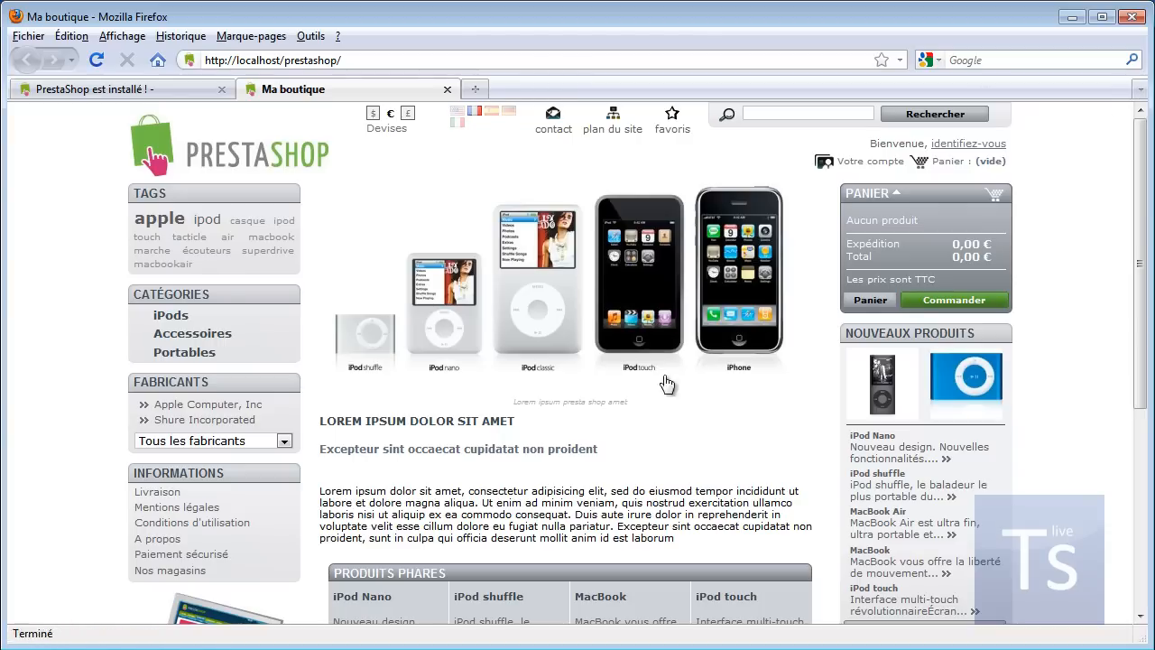
{"action": "left_click_drag", "start_coordinate": [1137, 197], "coordinate": [1139, 273]}
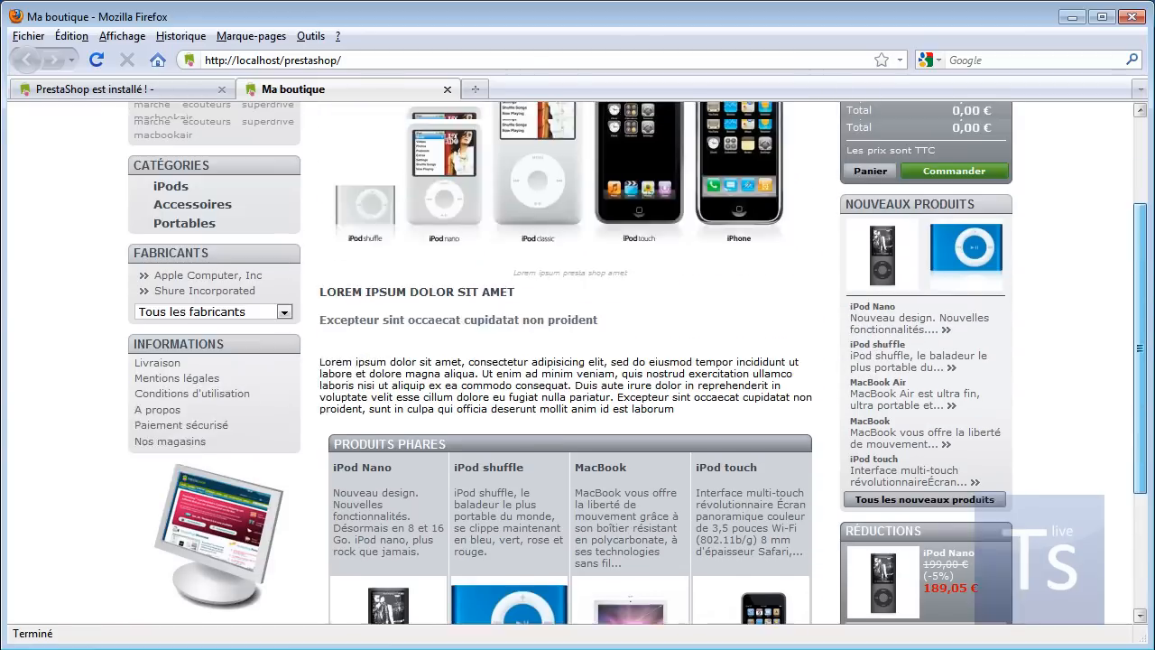
{"action": "left_click_drag", "start_coordinate": [1140, 348], "coordinate": [1140, 248]}
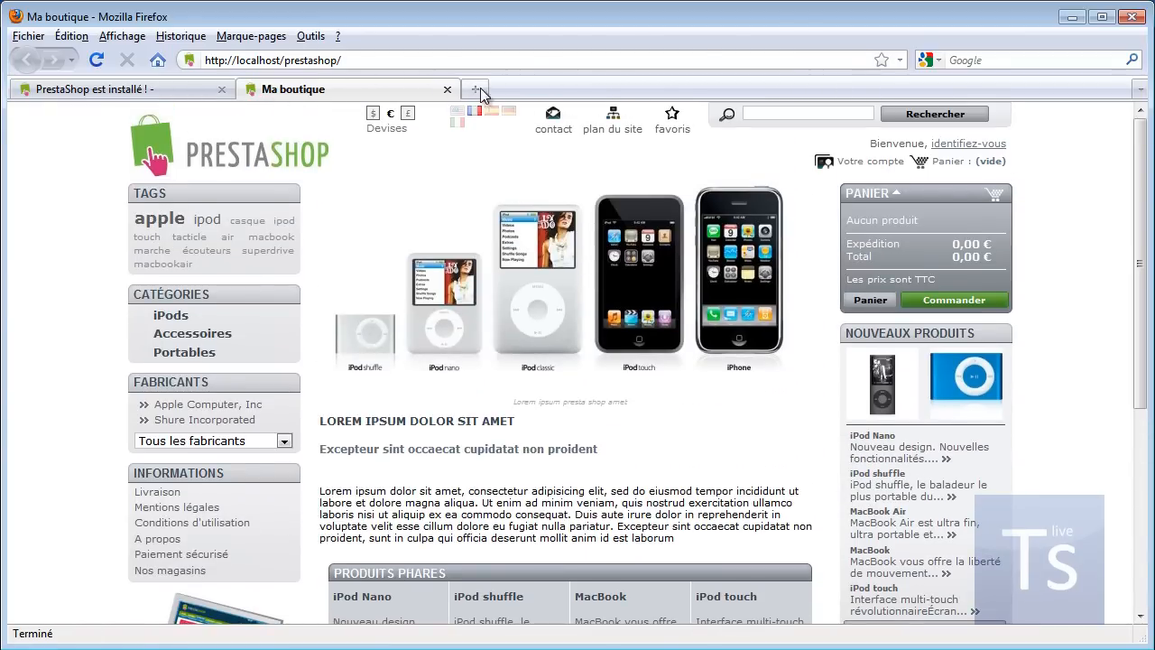
{"action": "left_click", "coordinate": [352, 60]}
{"action": "key", "text": "ctrl+c"}
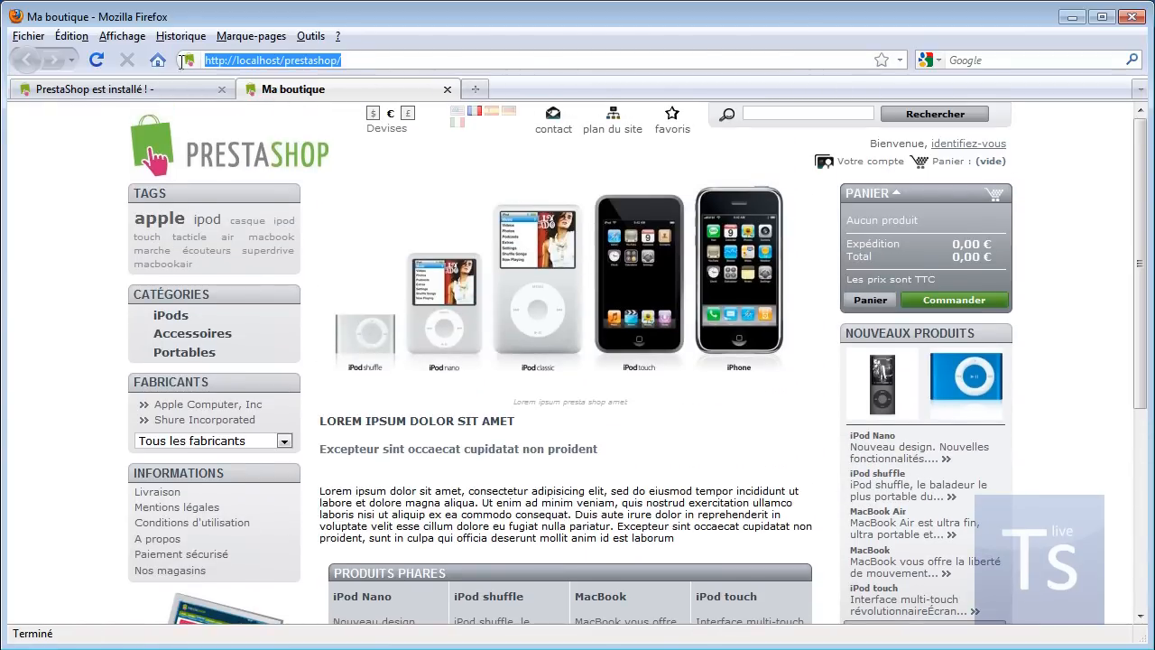
Step: Load the store address plus 'admin' in a new tab, then open XAMPP's Explore file browser
{"action": "right_click", "coordinate": [247, 58]}
{"action": "left_click", "coordinate": [302, 119]}
{"action": "left_click", "coordinate": [476, 90]}
{"action": "right_click", "coordinate": [290, 64]}
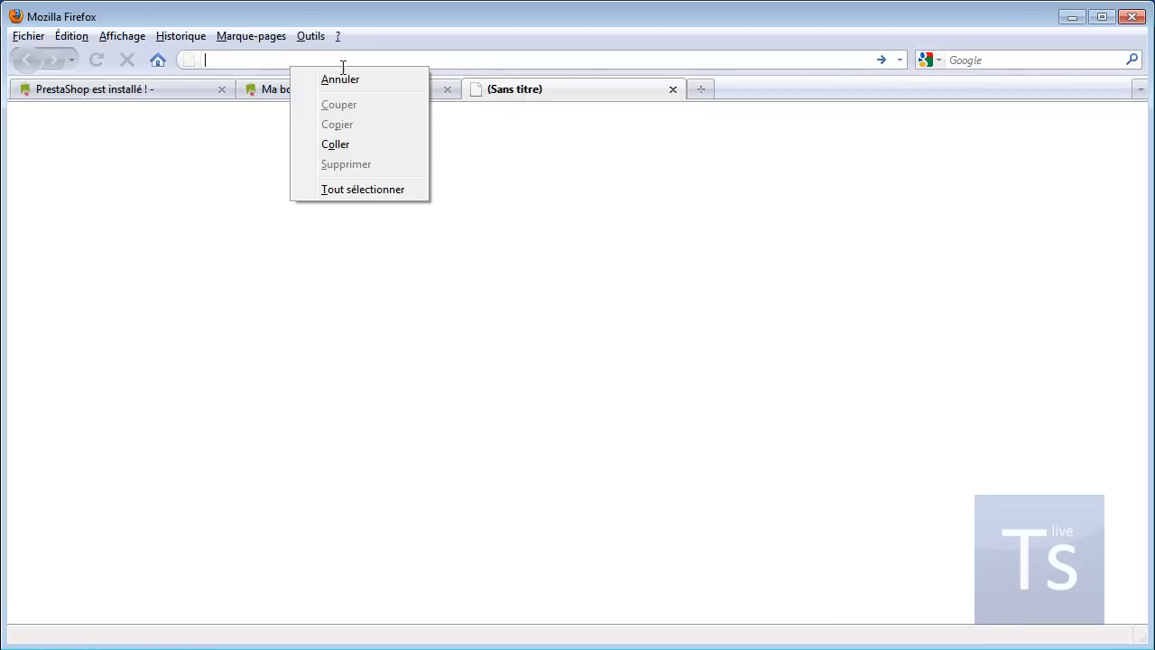
{"action": "left_click", "coordinate": [372, 149]}
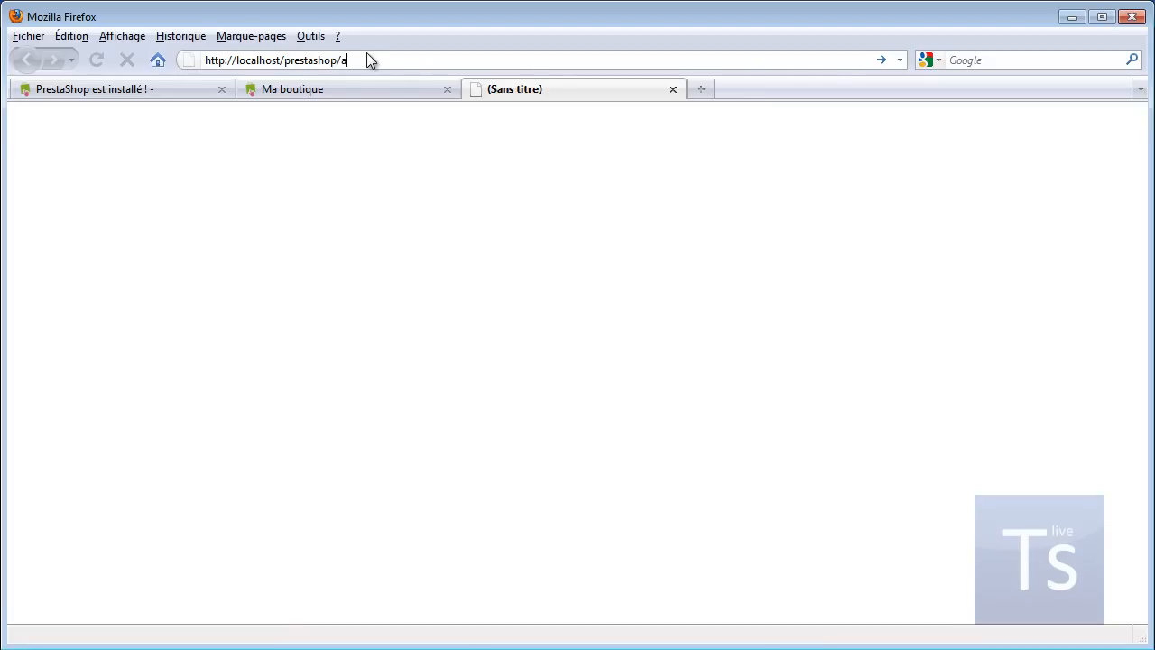
{"action": "type", "text": "admin"}
{"action": "key", "text": "Return"}
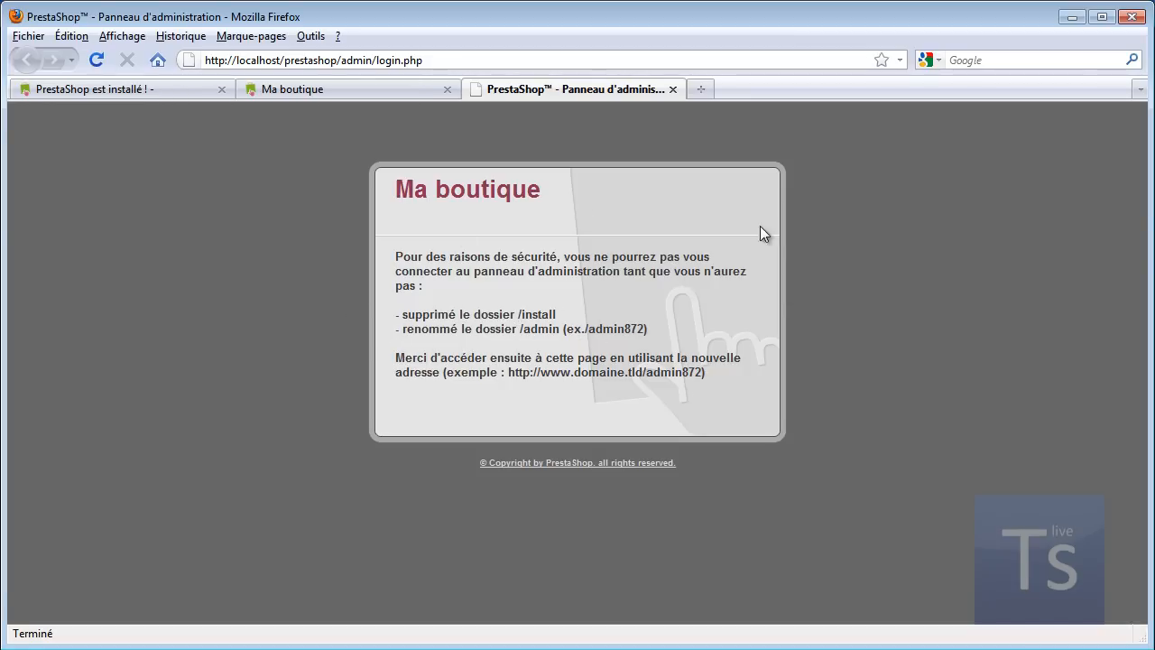
{"action": "left_click", "coordinate": [1011, 648]}
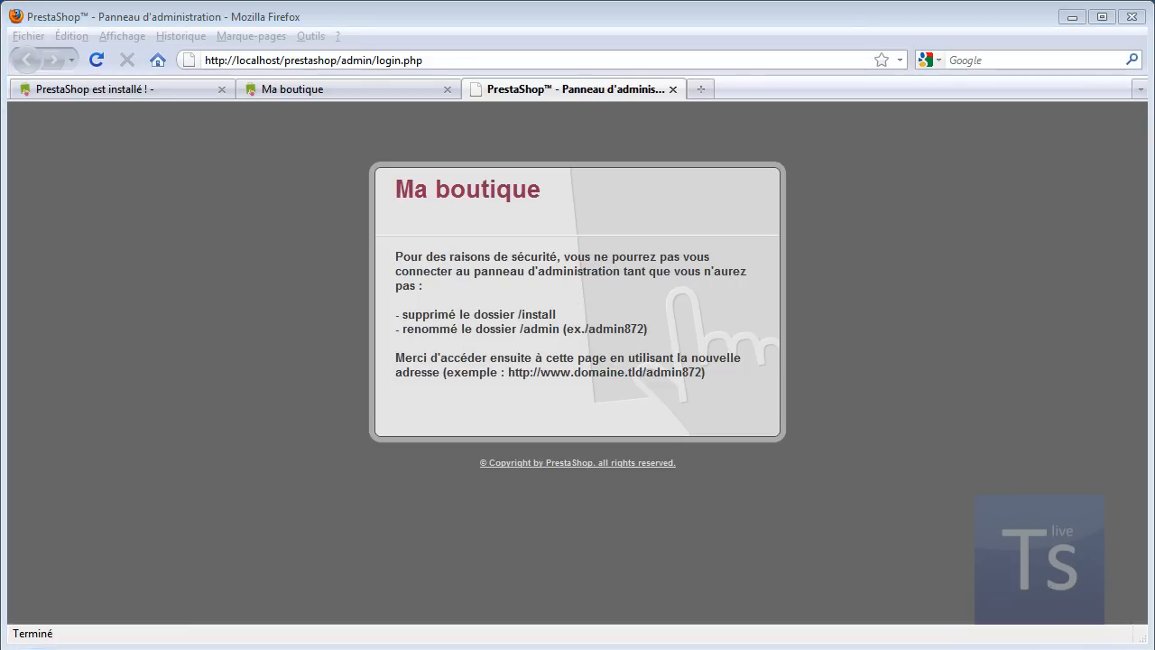
{"action": "left_click", "coordinate": [1067, 358]}
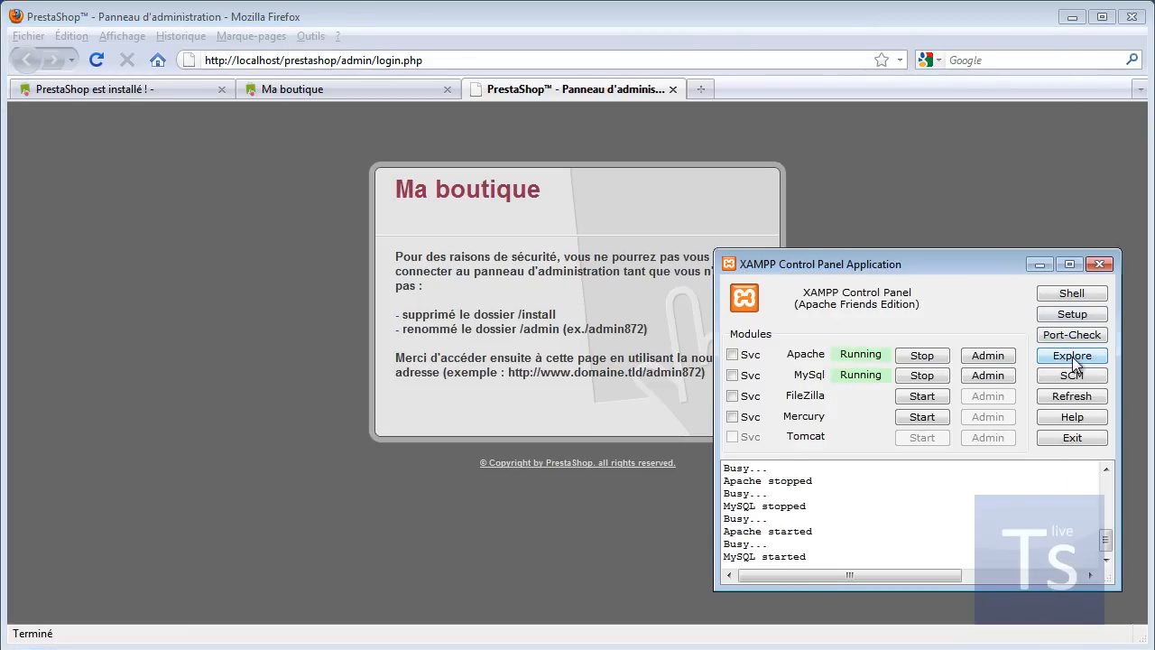
Step: Rename htdocs > prestashop > admin to admin_admin and close Explorer
{"action": "double_click", "coordinate": [770, 212]}
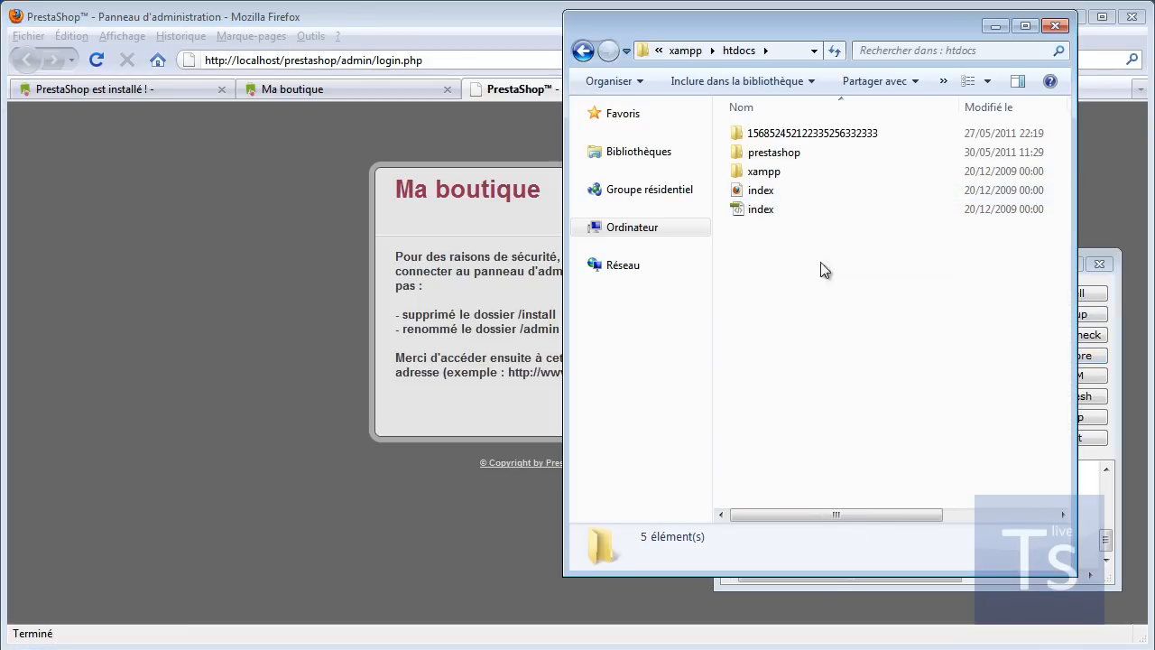
{"action": "double_click", "coordinate": [808, 154]}
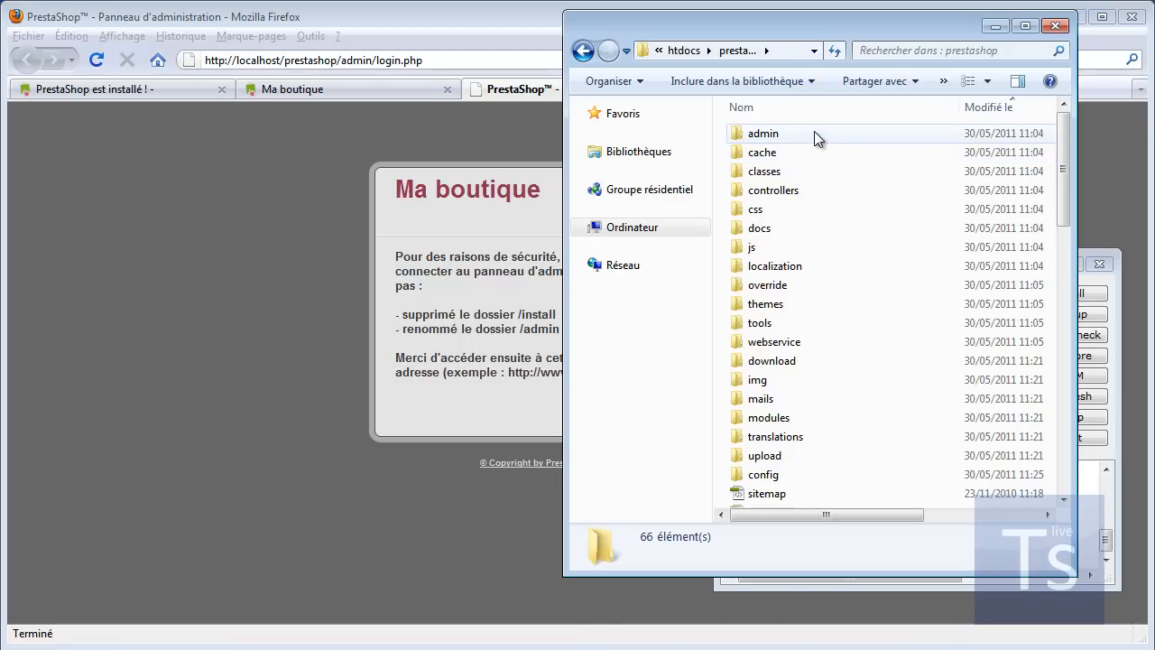
{"action": "left_click", "coordinate": [766, 138]}
{"action": "left_click", "coordinate": [774, 136]}
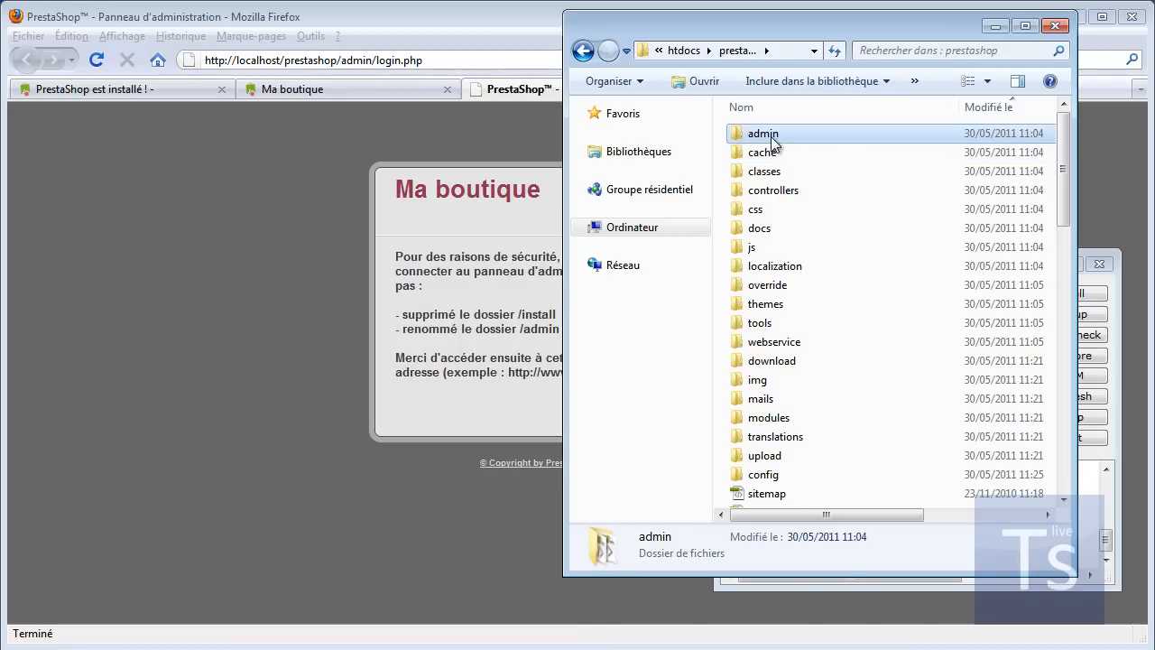
{"action": "left_click", "coordinate": [787, 134]}
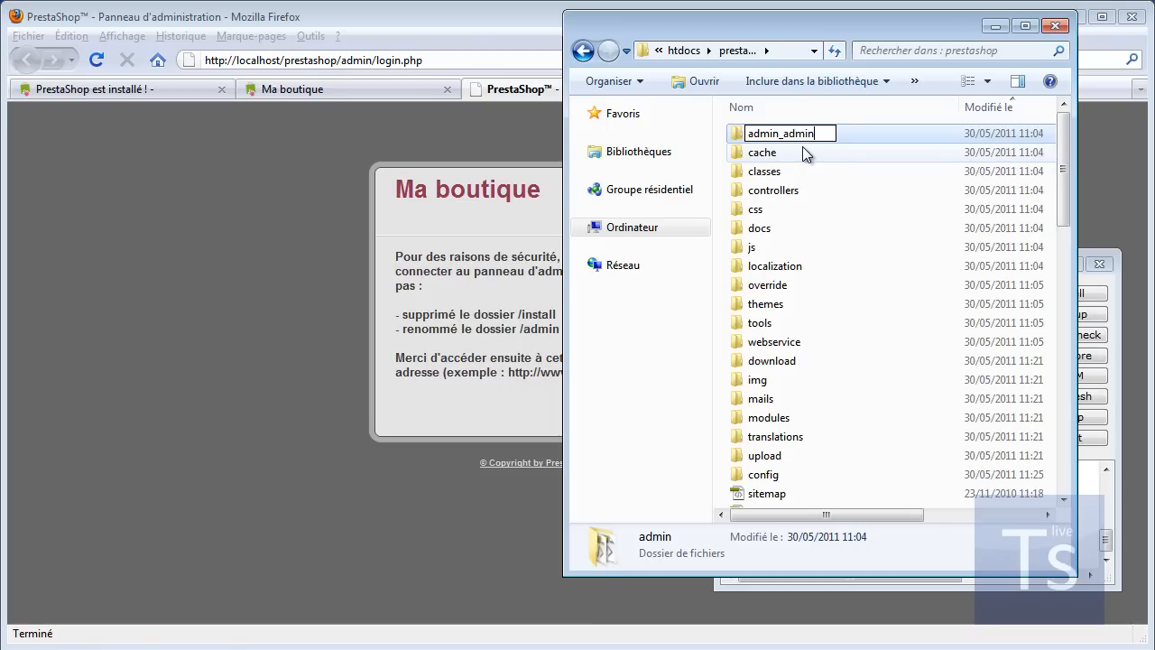
{"action": "left_click", "coordinate": [858, 227]}
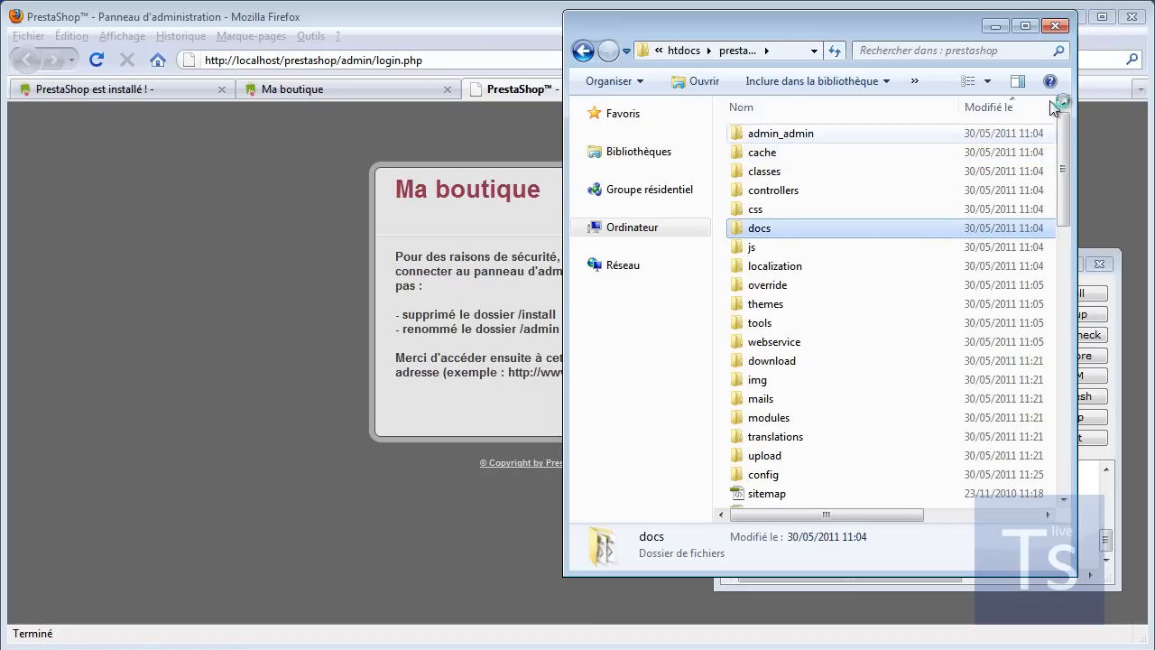
{"action": "left_click", "coordinate": [1055, 27]}
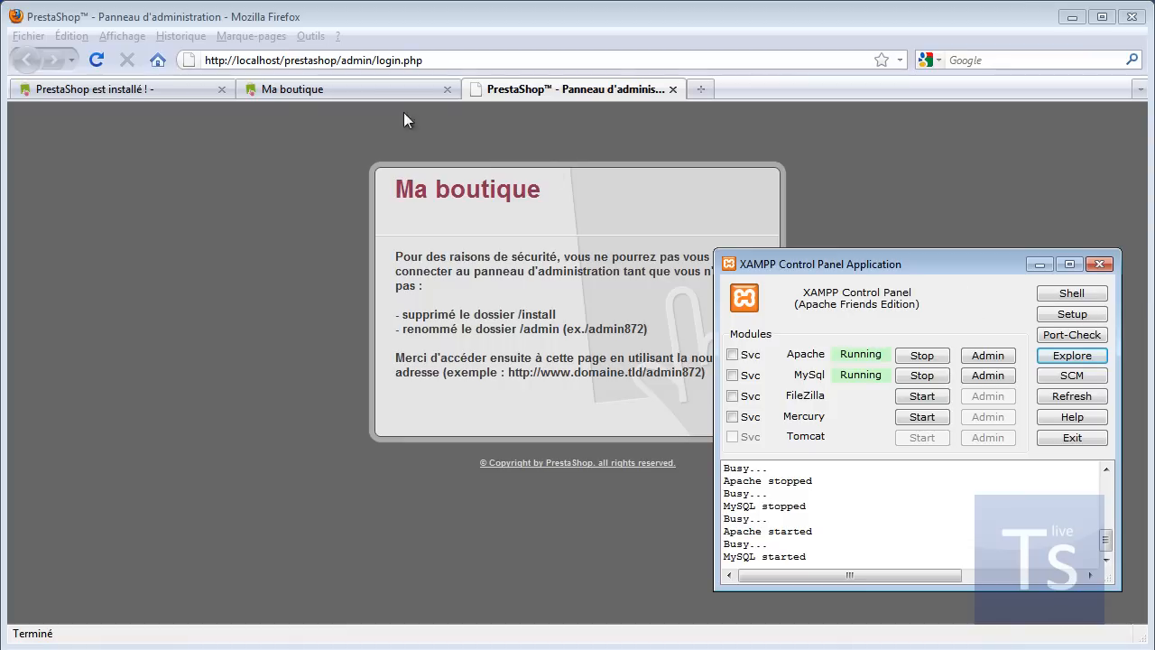
Step: Load localhost/prestashop/admin_admin and sign in with the admin e-mail and password
{"action": "left_click", "coordinate": [378, 59]}
{"action": "left_click", "coordinate": [377, 60]}
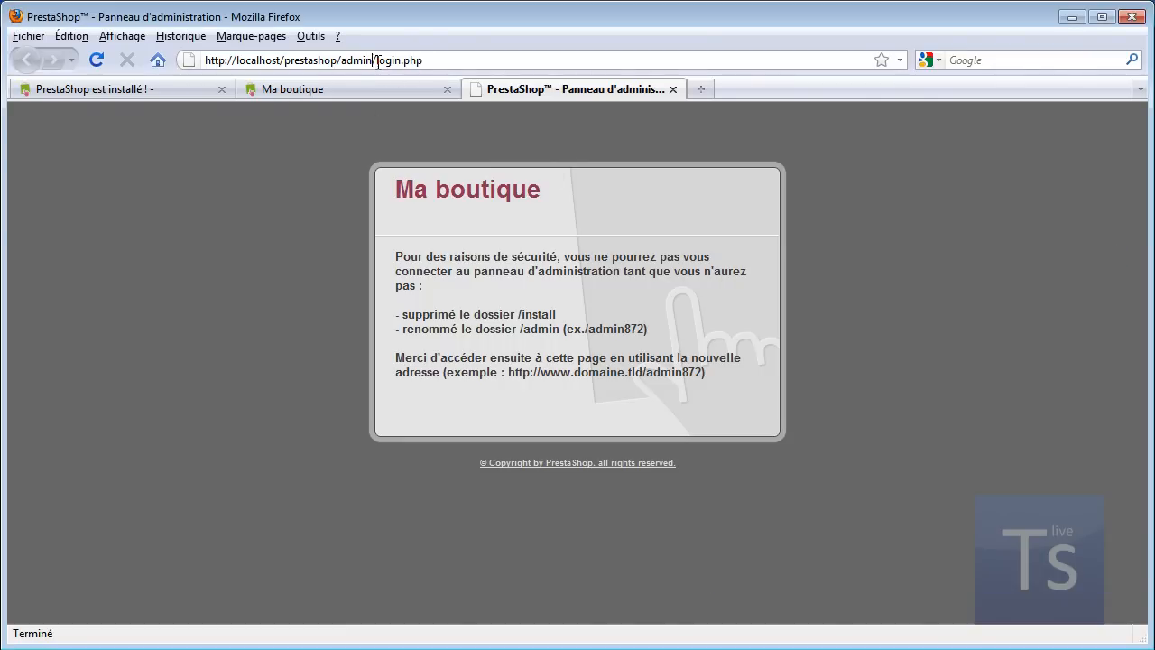
{"action": "left_click_drag", "start_coordinate": [372, 60], "coordinate": [500, 65]}
{"action": "type", "text": "_adm"}
{"action": "key", "text": "Return"}
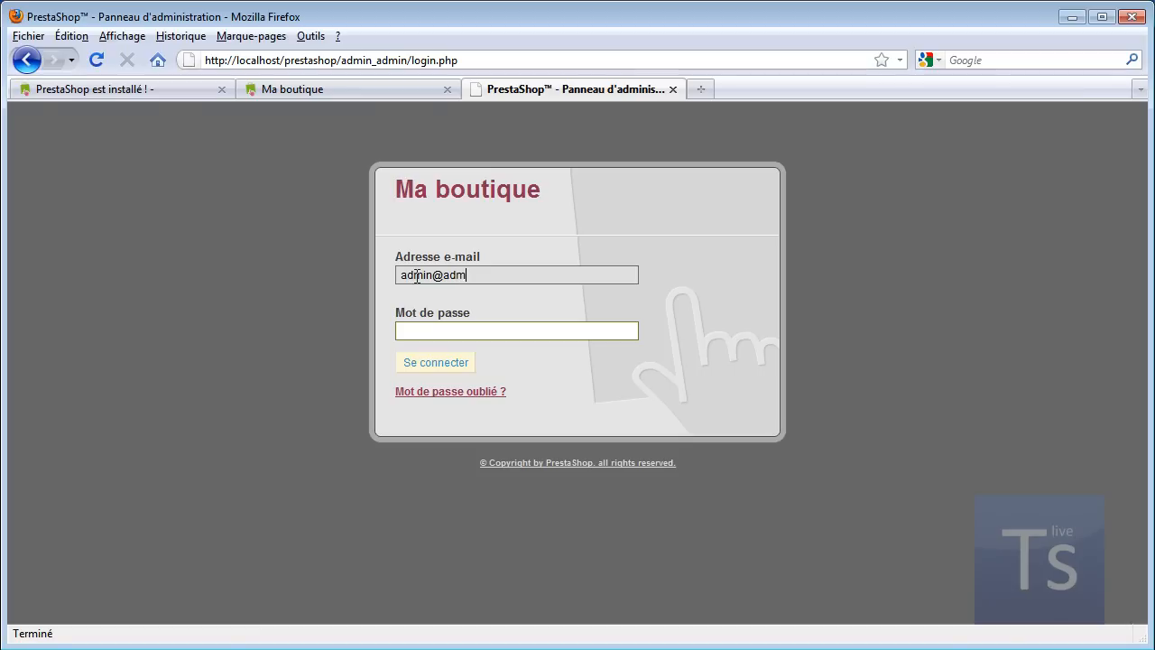
{"action": "left_click", "coordinate": [452, 336]}
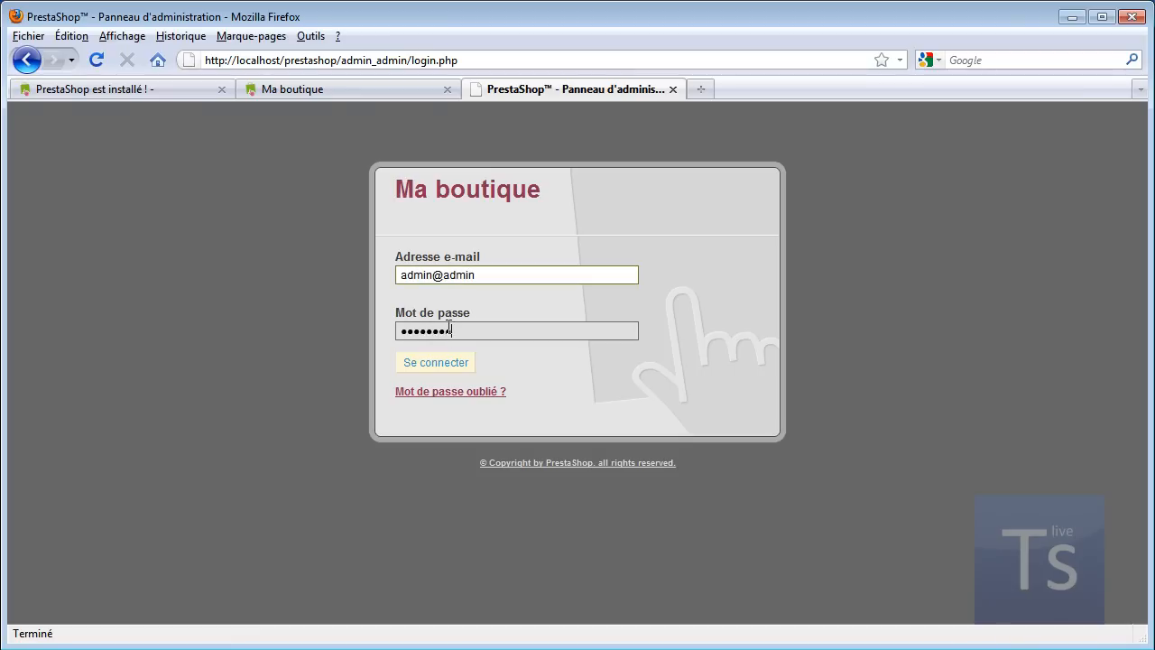
{"action": "left_click", "coordinate": [434, 367]}
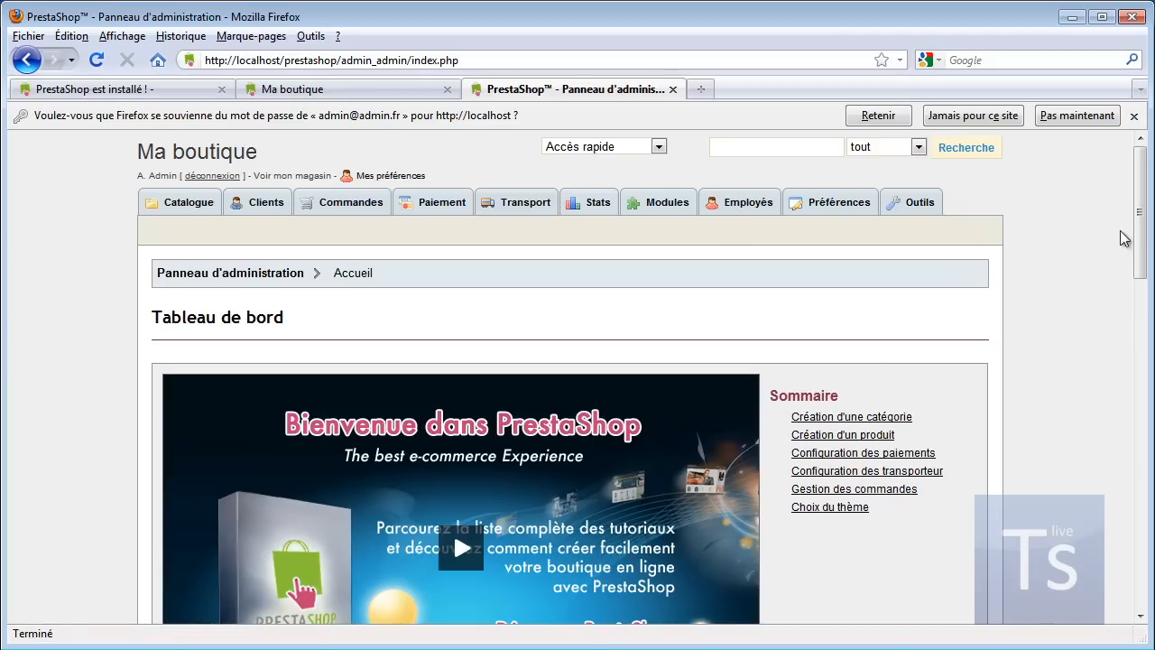
Step: Dismiss Firefox's offer to save the back-office login password
{"action": "left_click", "coordinate": [1134, 116]}
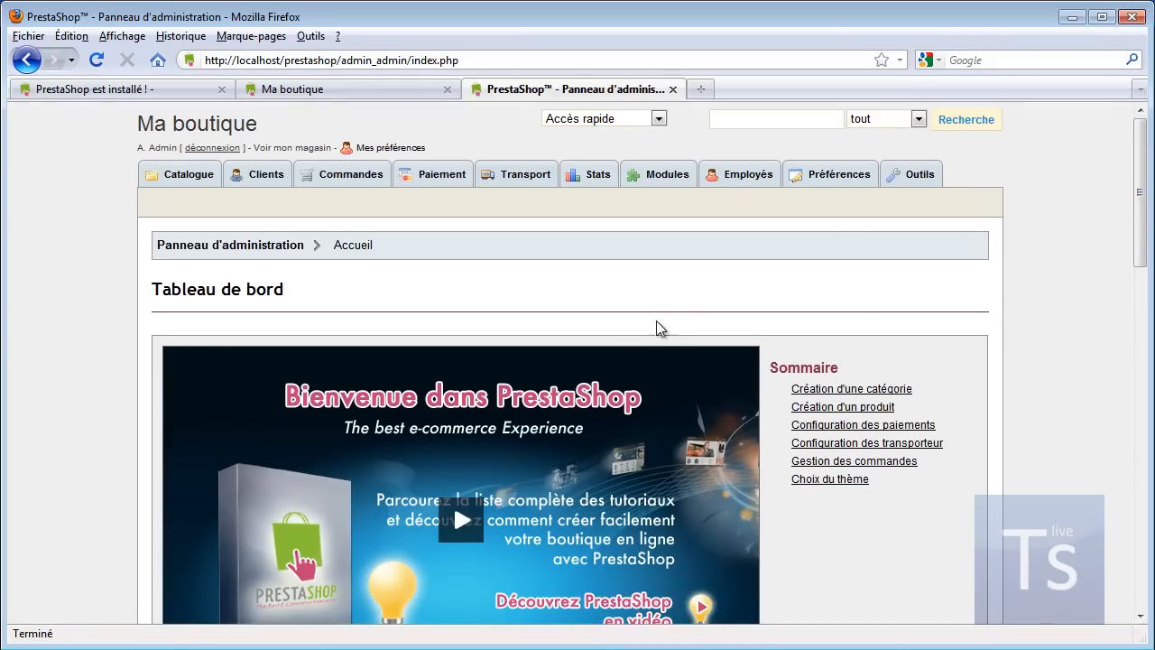
{"action": "scroll", "coordinate": [706, 333], "scroll_direction": "down", "scroll_amount": 20}
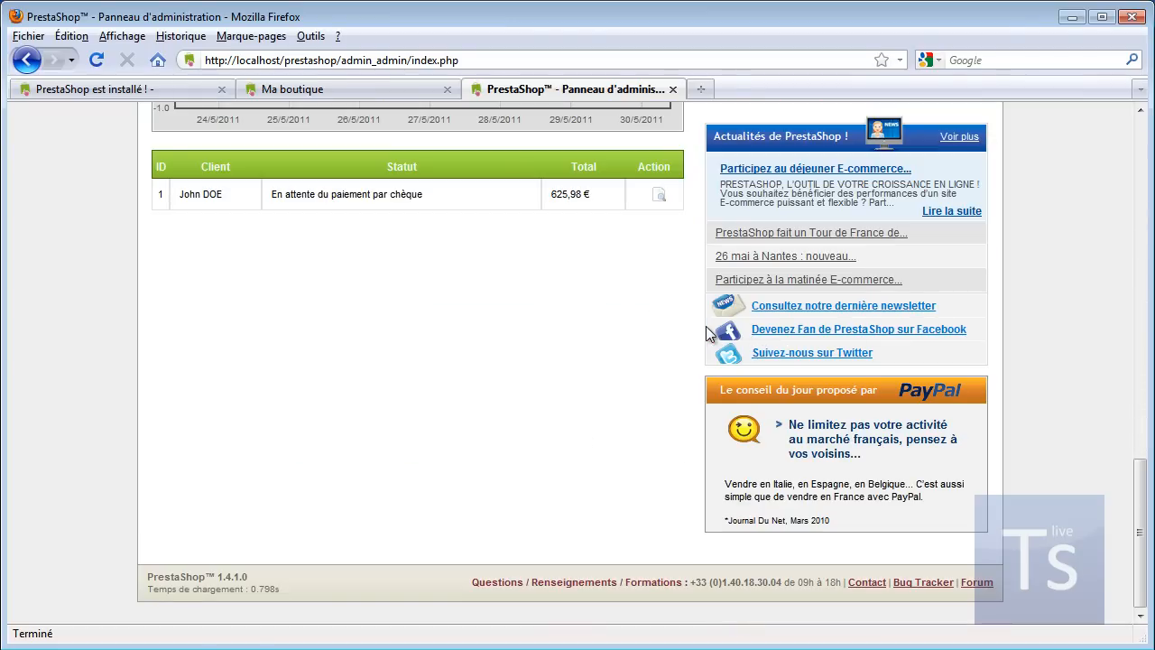
{"action": "scroll", "coordinate": [706, 333], "scroll_direction": "up", "scroll_amount": 20}
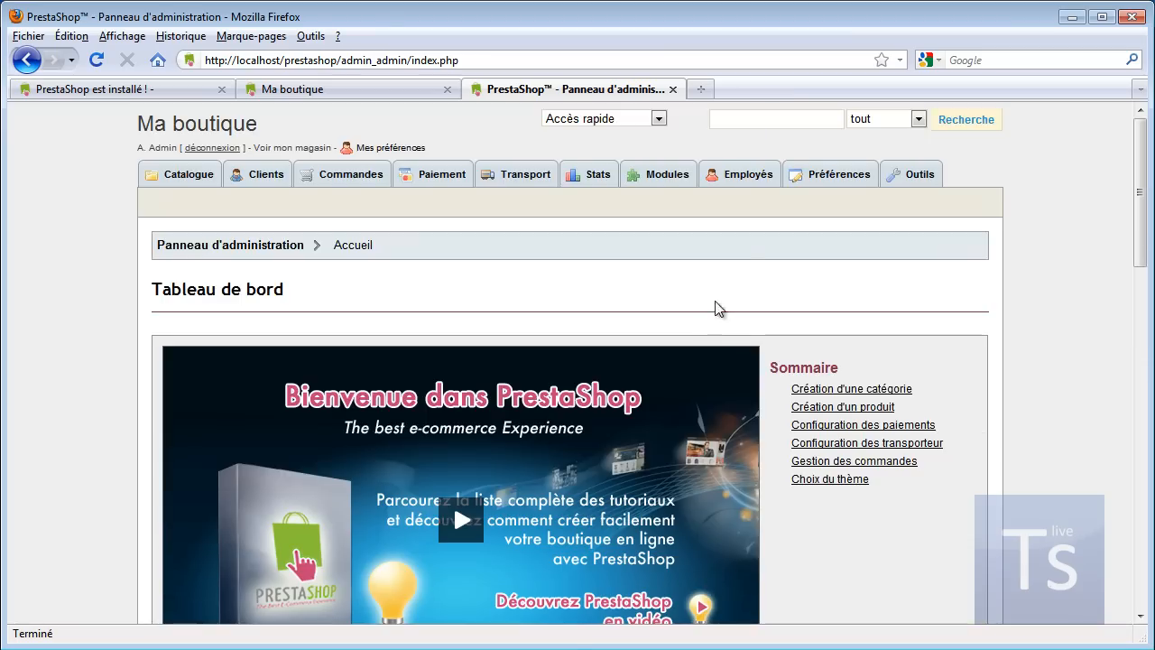
Step: Close the 'PrestaShop est installé !' tab and return to the back-office dashboard
{"action": "left_click", "coordinate": [317, 89]}
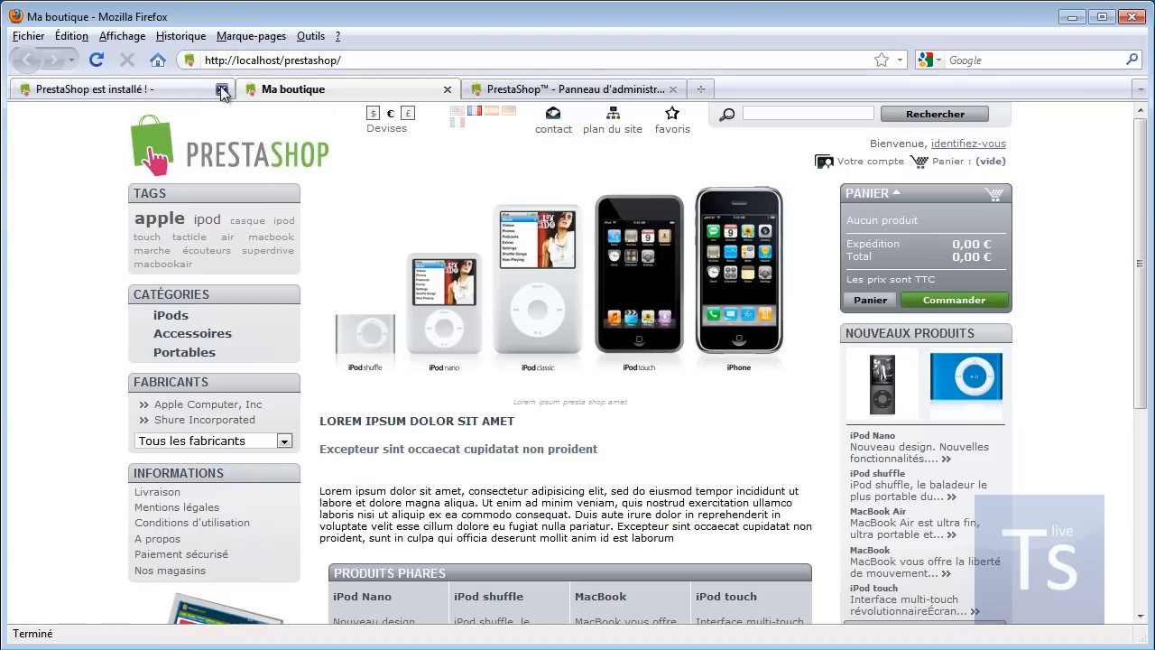
{"action": "left_click", "coordinate": [221, 90]}
{"action": "left_click", "coordinate": [362, 89]}
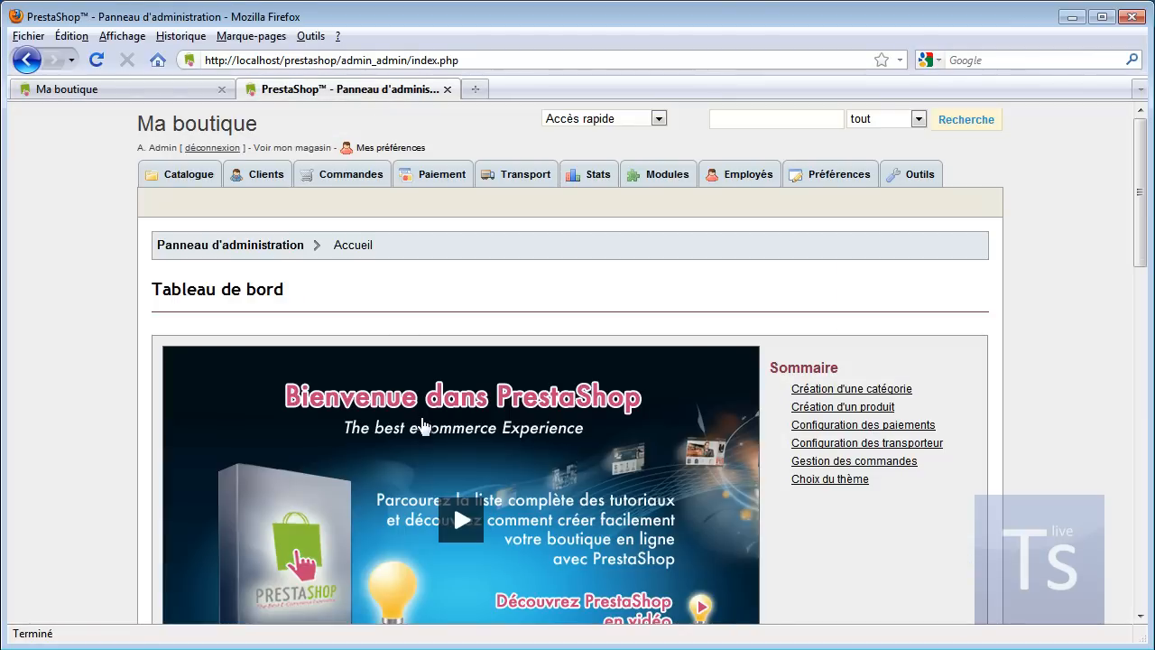
{"action": "scroll", "coordinate": [473, 346], "scroll_direction": "down", "scroll_amount": 10}
{"action": "scroll", "coordinate": [539, 380], "scroll_direction": "down", "scroll_amount": 6}
{"action": "scroll", "coordinate": [538, 377], "scroll_direction": "up", "scroll_amount": 15}
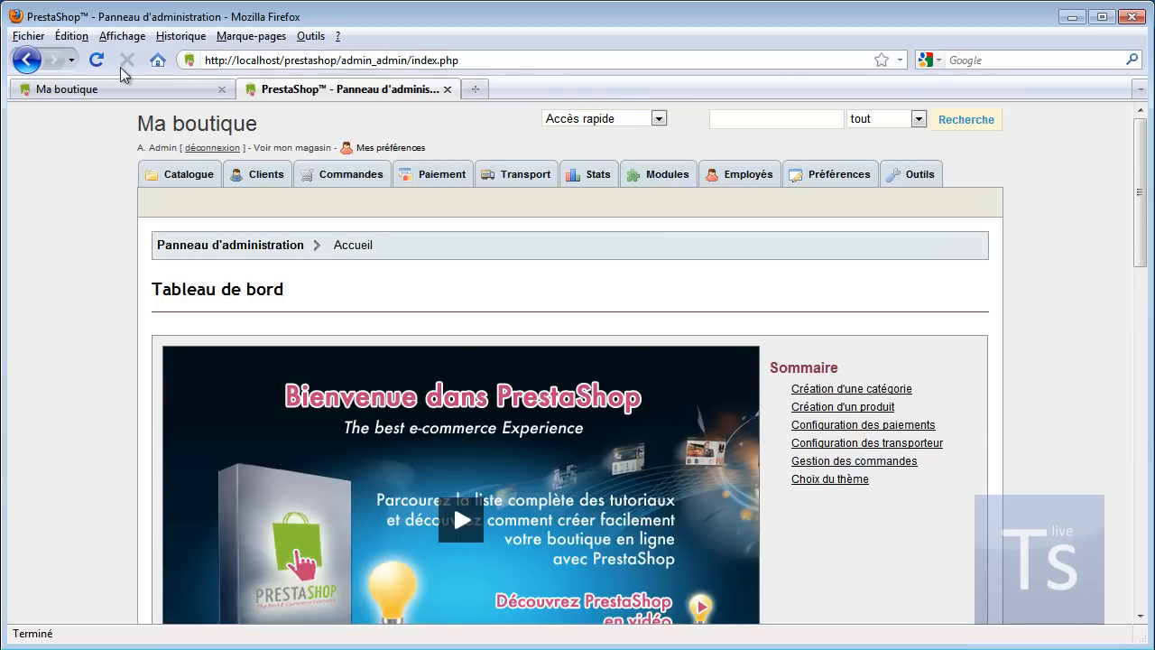